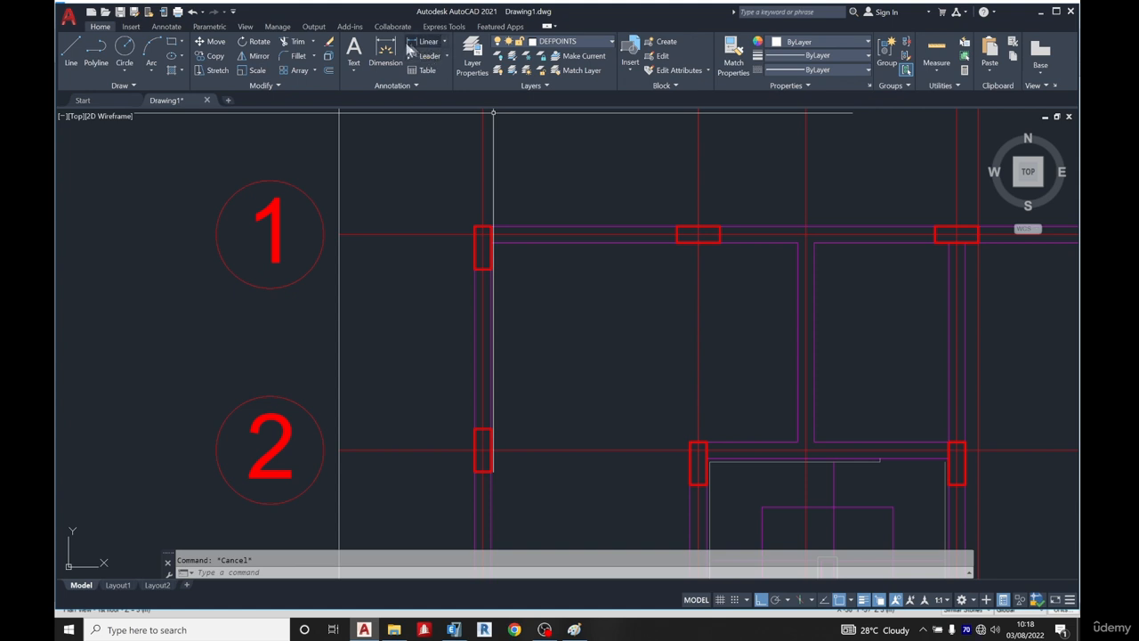
click(70, 53)
scroll(327, 202, up, 2)
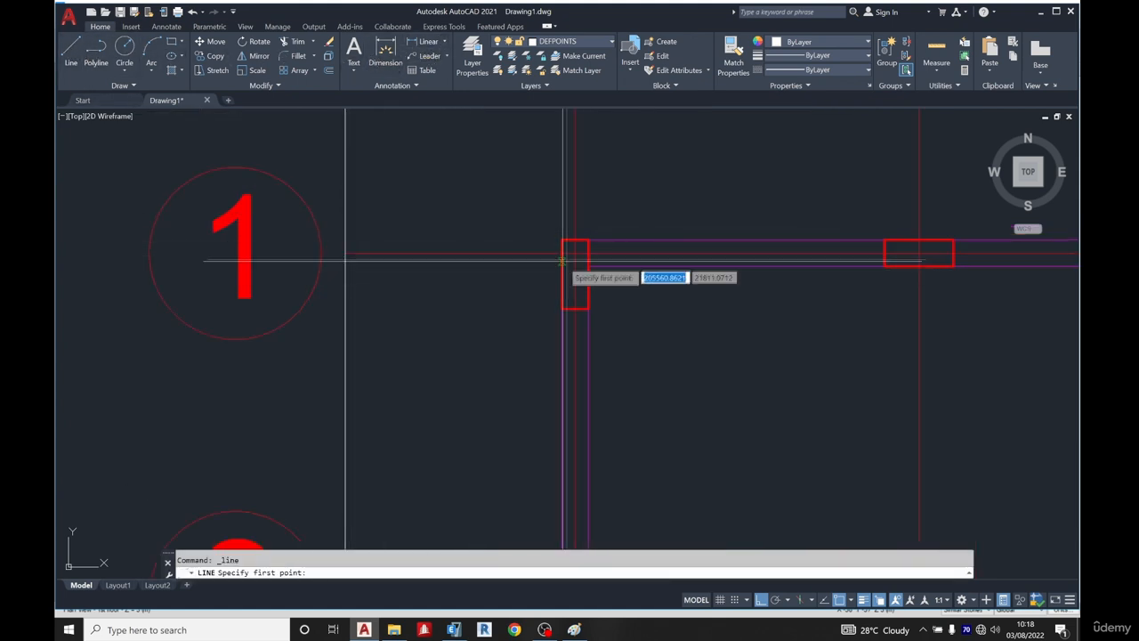
click(575, 274)
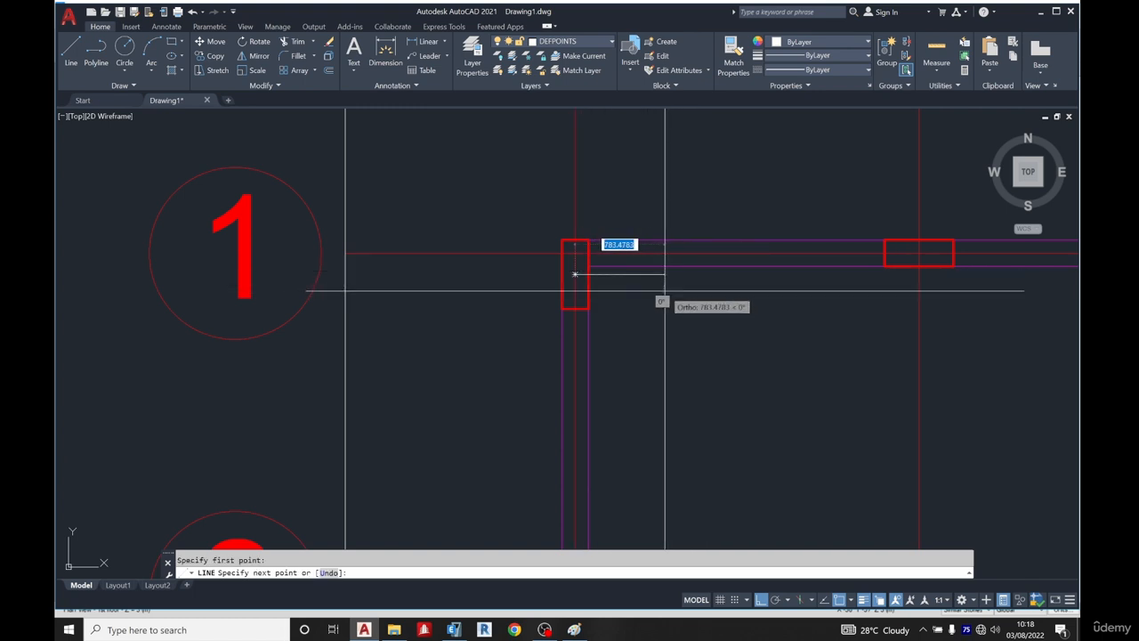
key(Escape)
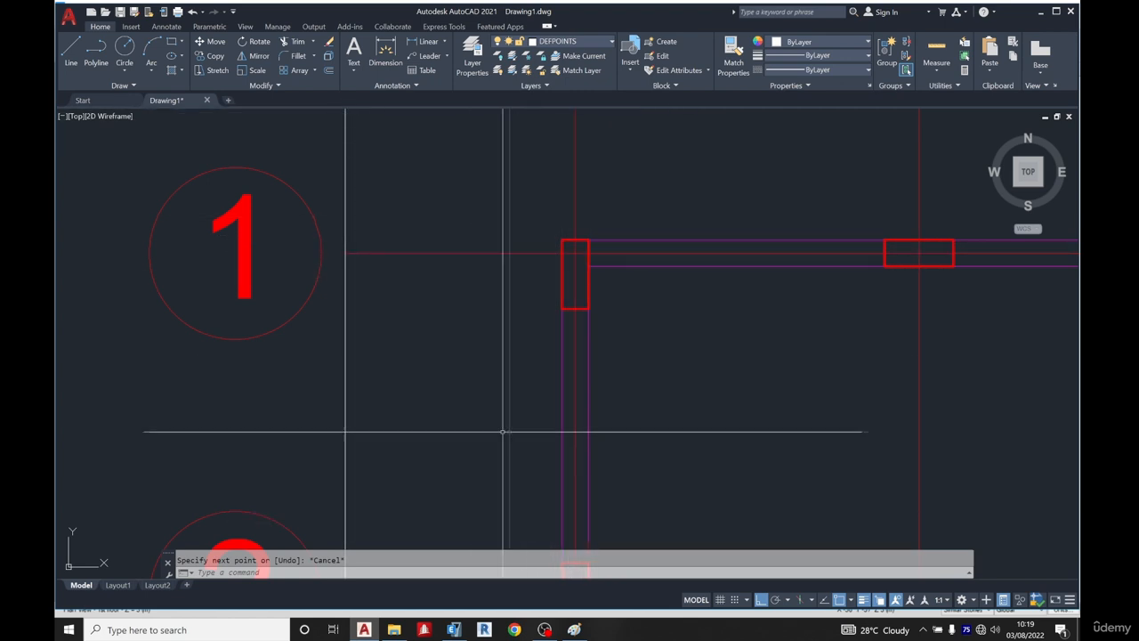
Switch to ETABS and fix all six directions of the Link1 link property
click(455, 630)
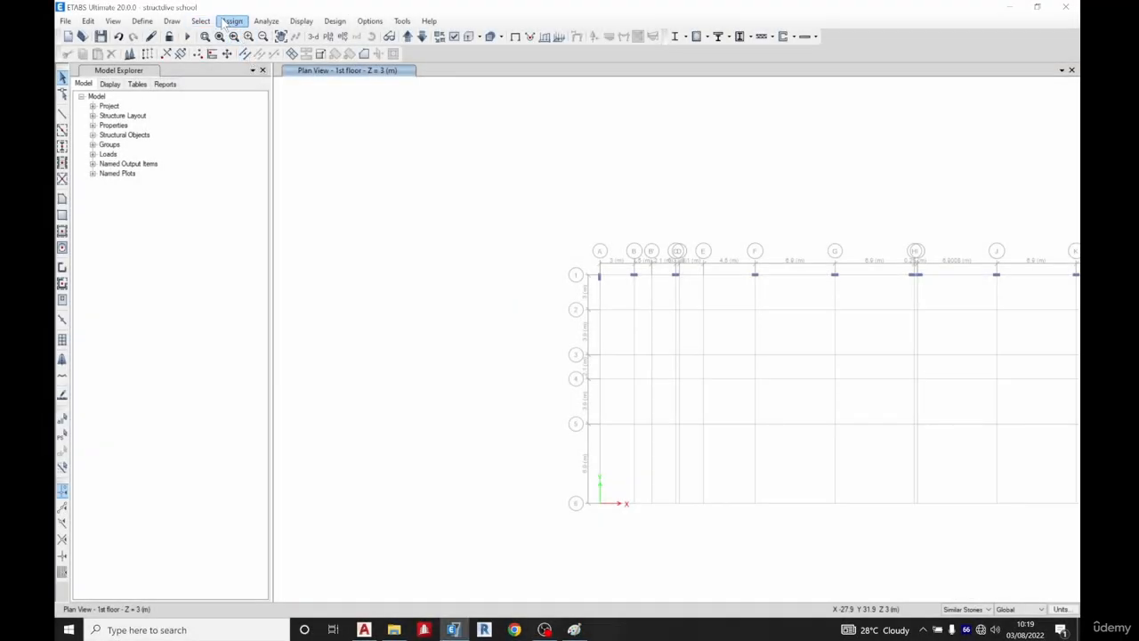
click(237, 23)
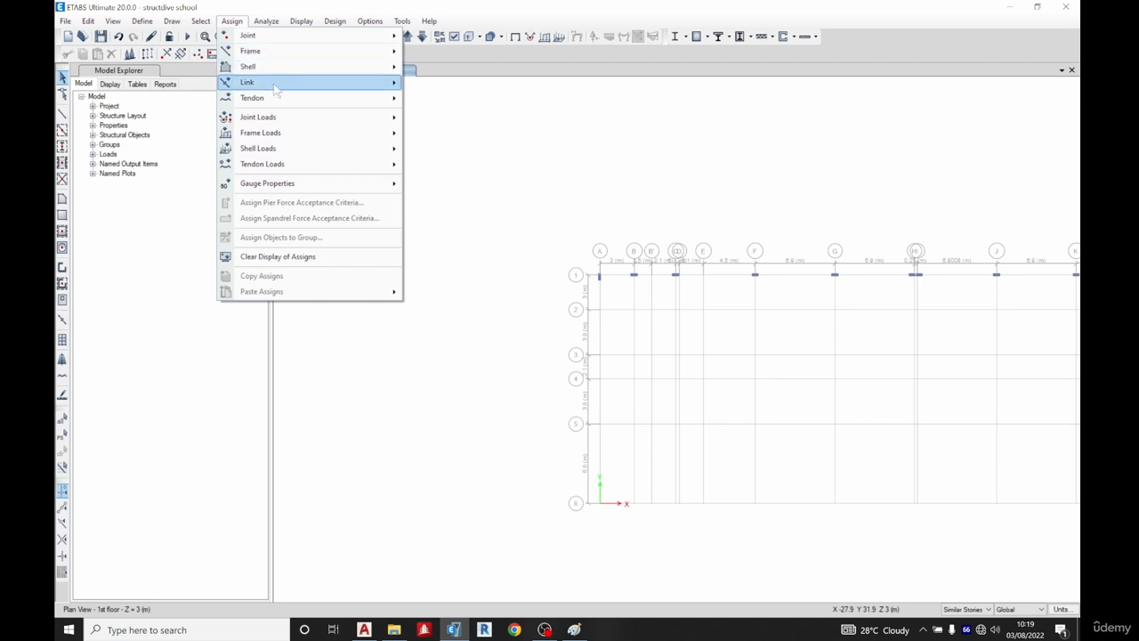
mouse_move(275, 89)
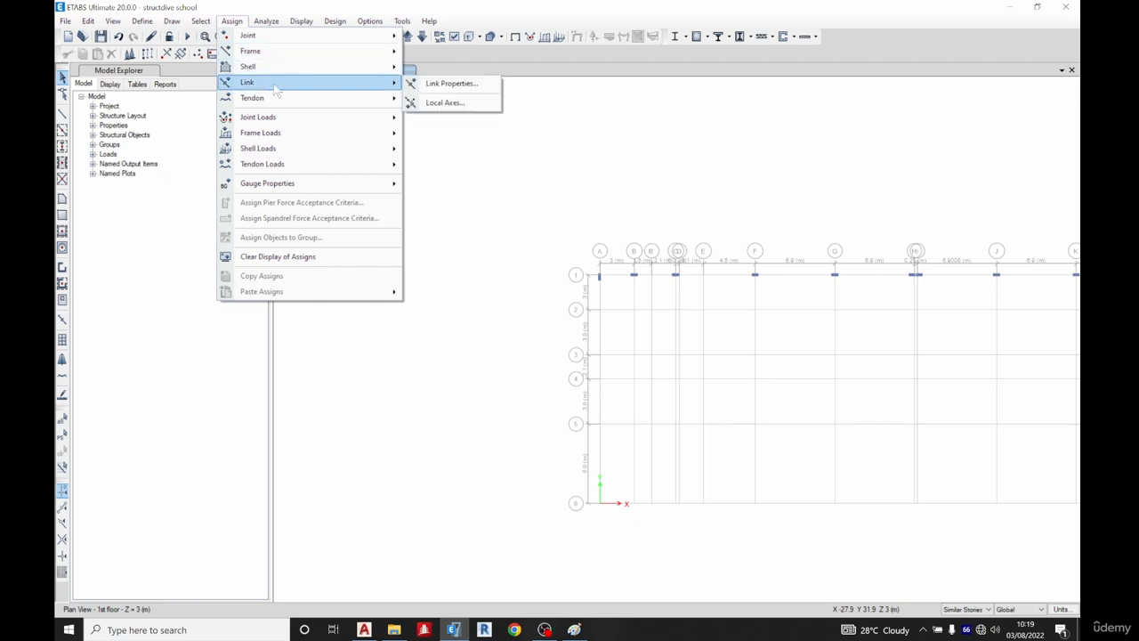
click(439, 84)
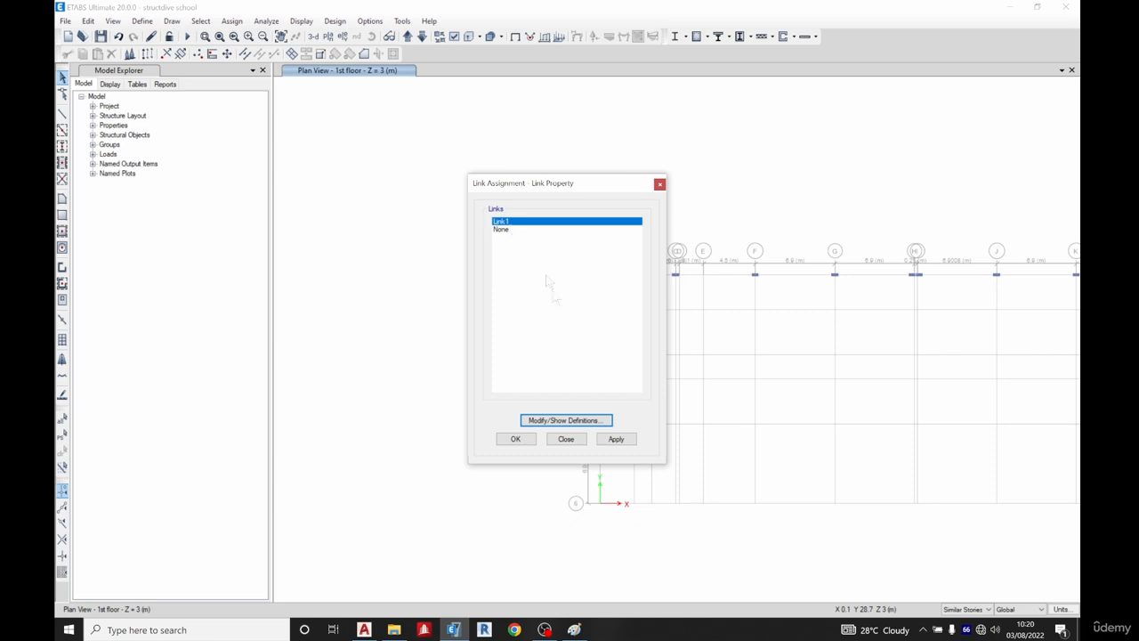
click(588, 422)
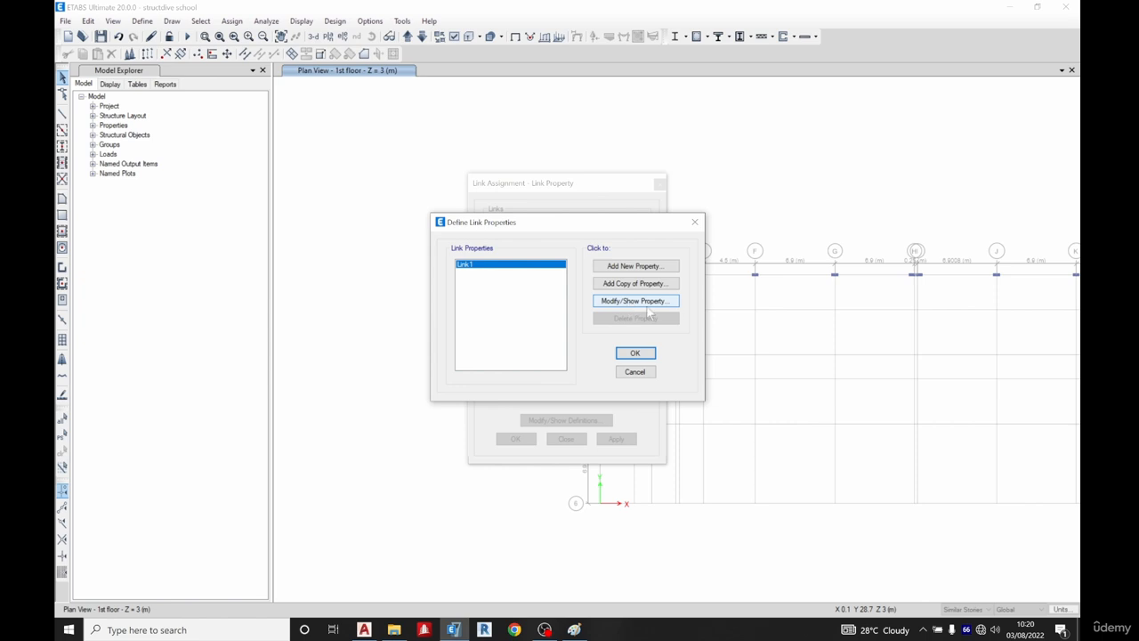
click(628, 303)
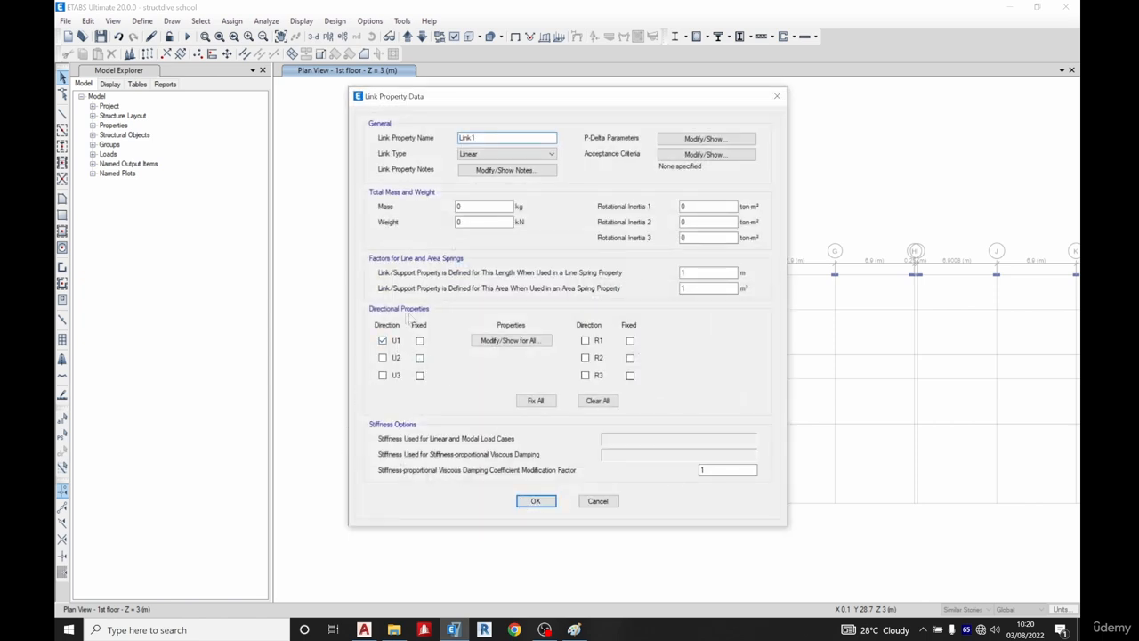
click(521, 344)
click(797, 135)
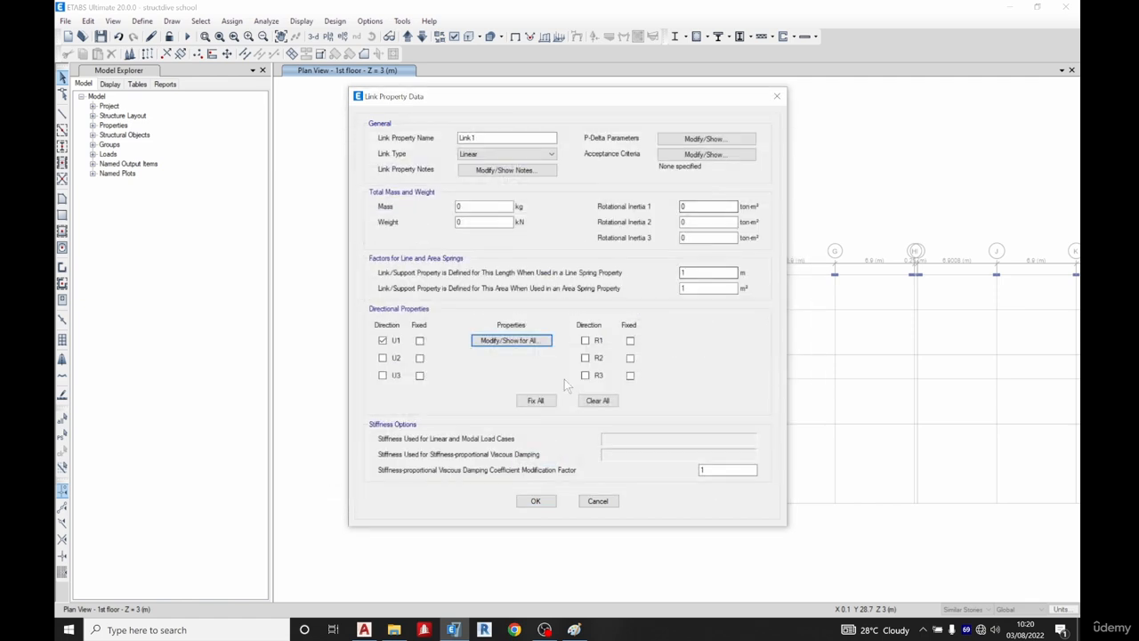
click(535, 401)
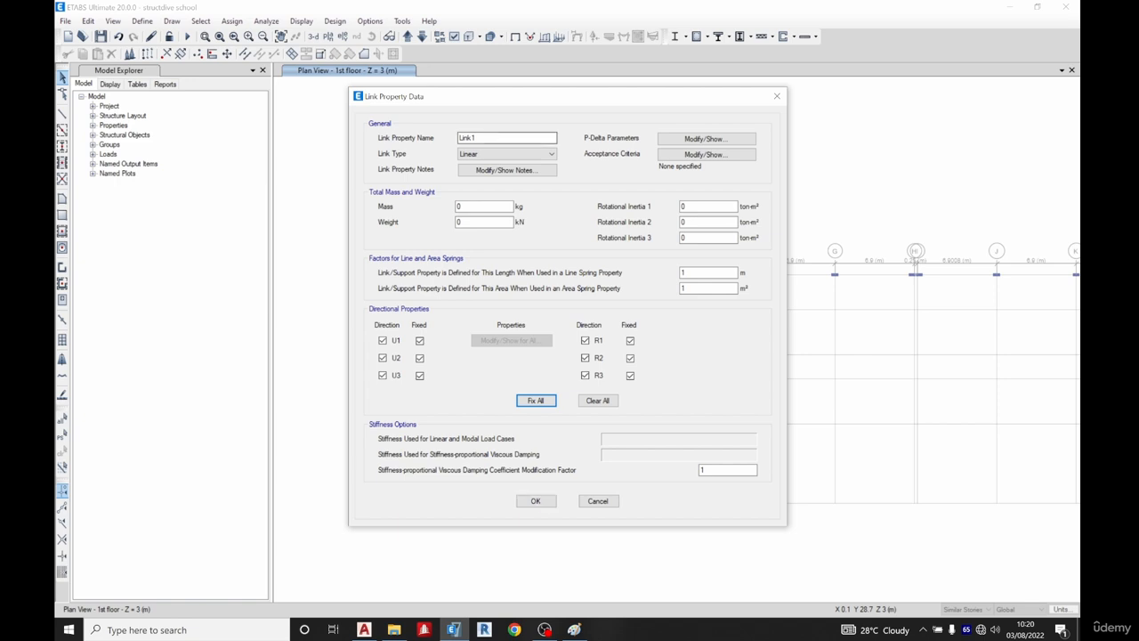
click(537, 501)
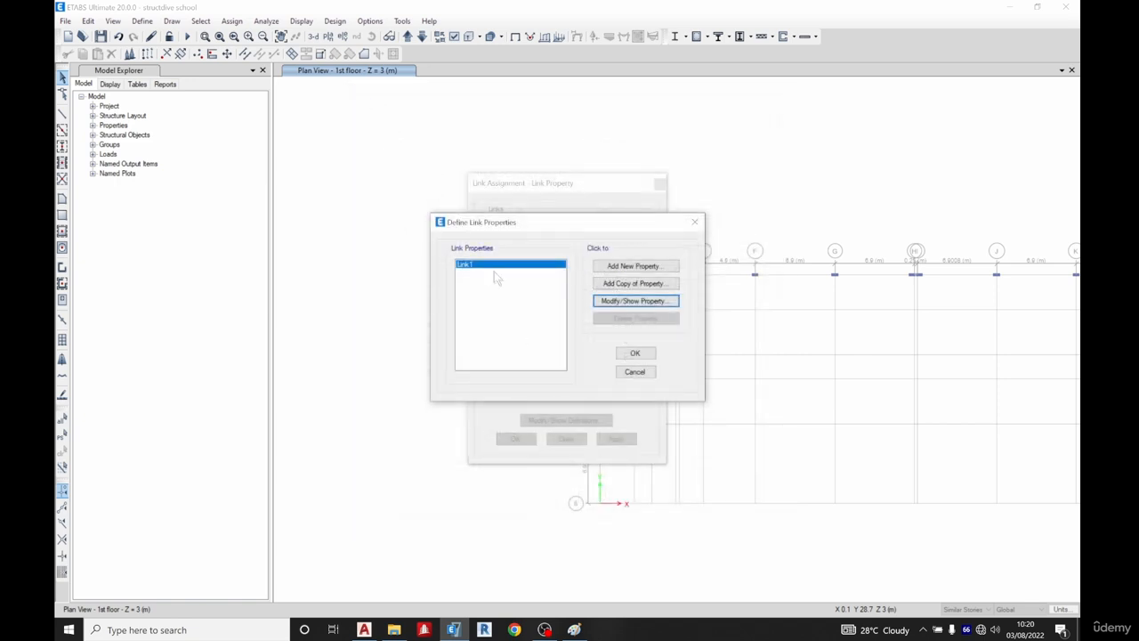
click(635, 353)
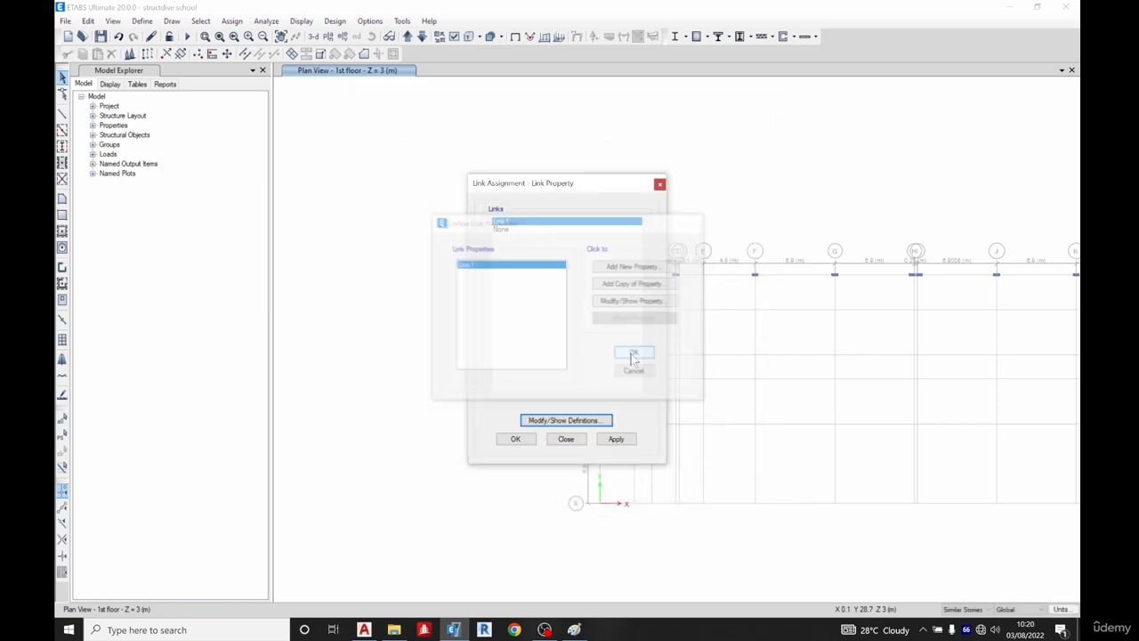
click(527, 441)
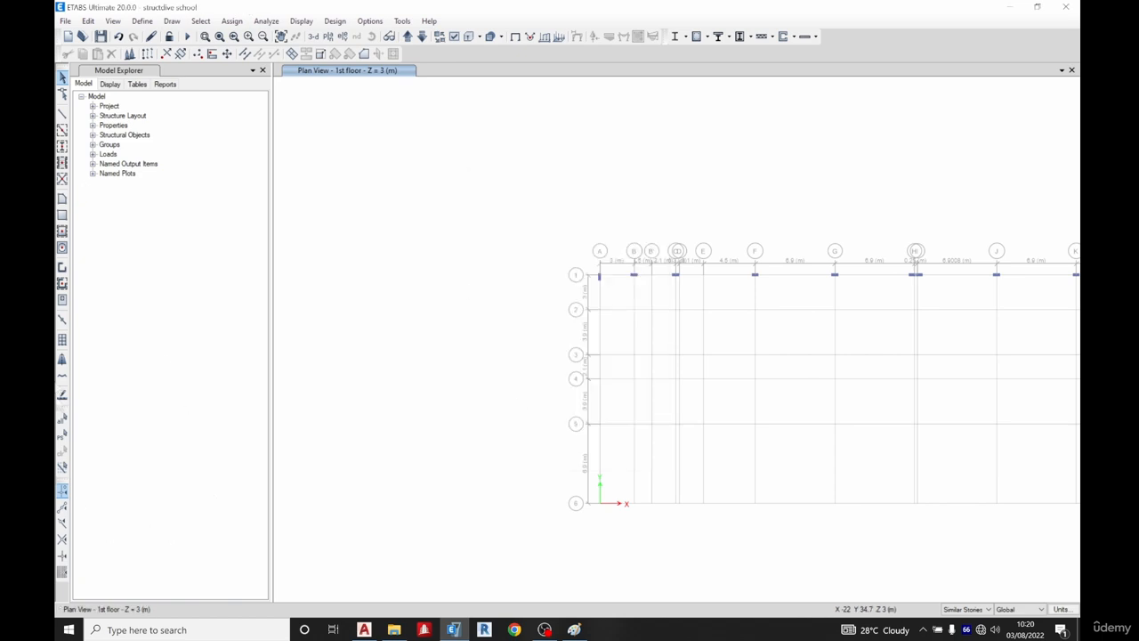
Draw a Link1 point link at grid point A1 on the 1st floor
click(62, 320)
click(222, 498)
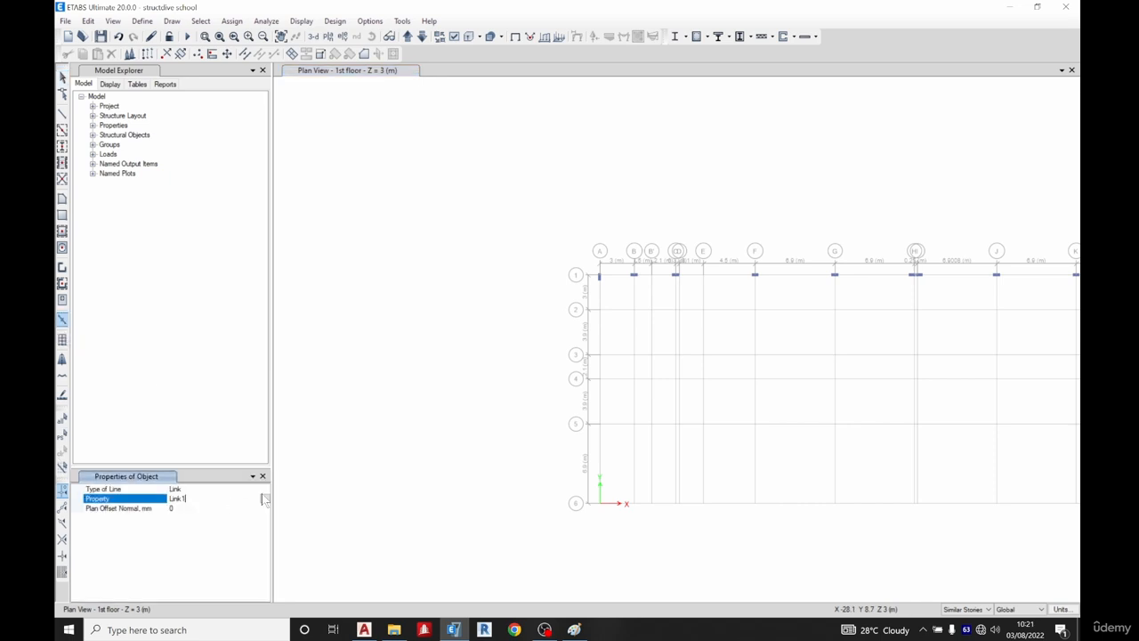
click(265, 499)
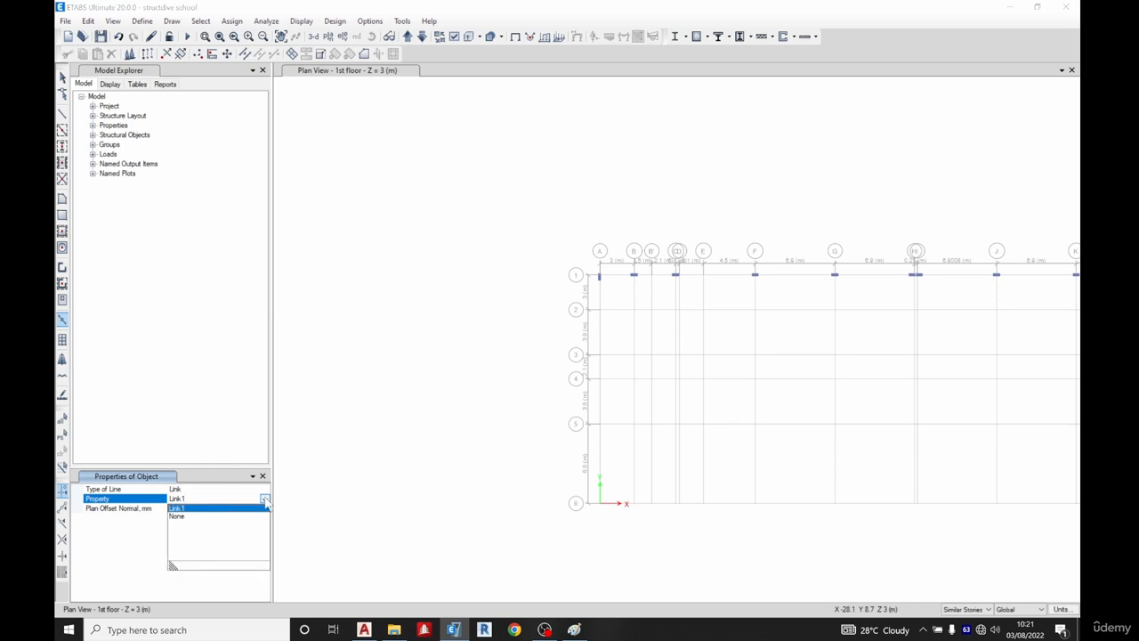
click(187, 510)
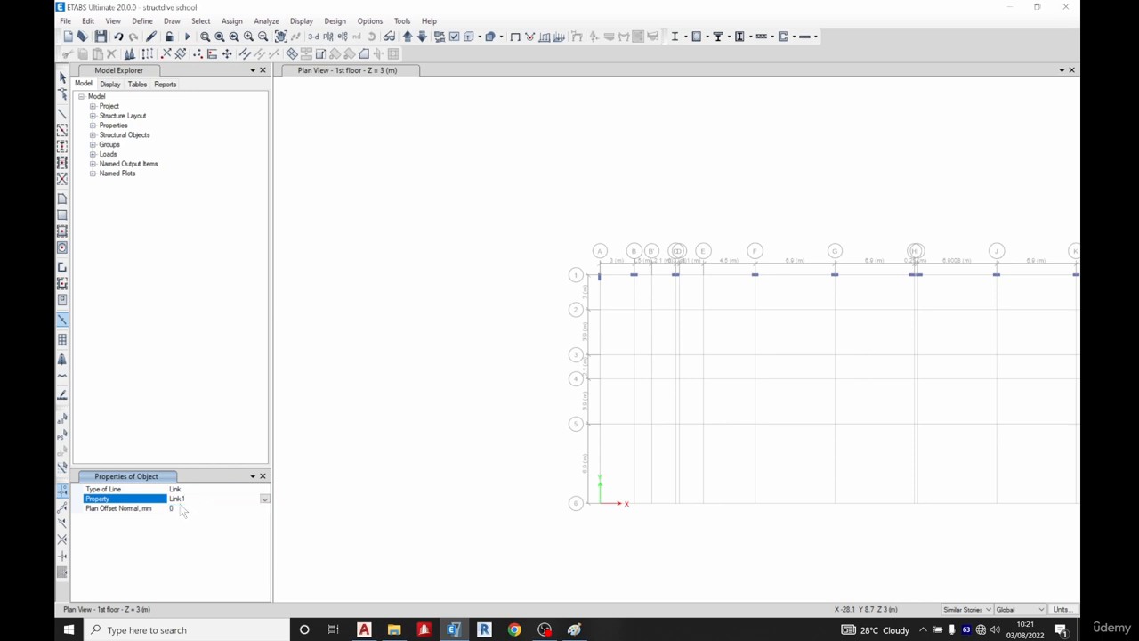
scroll(595, 271, up, 8)
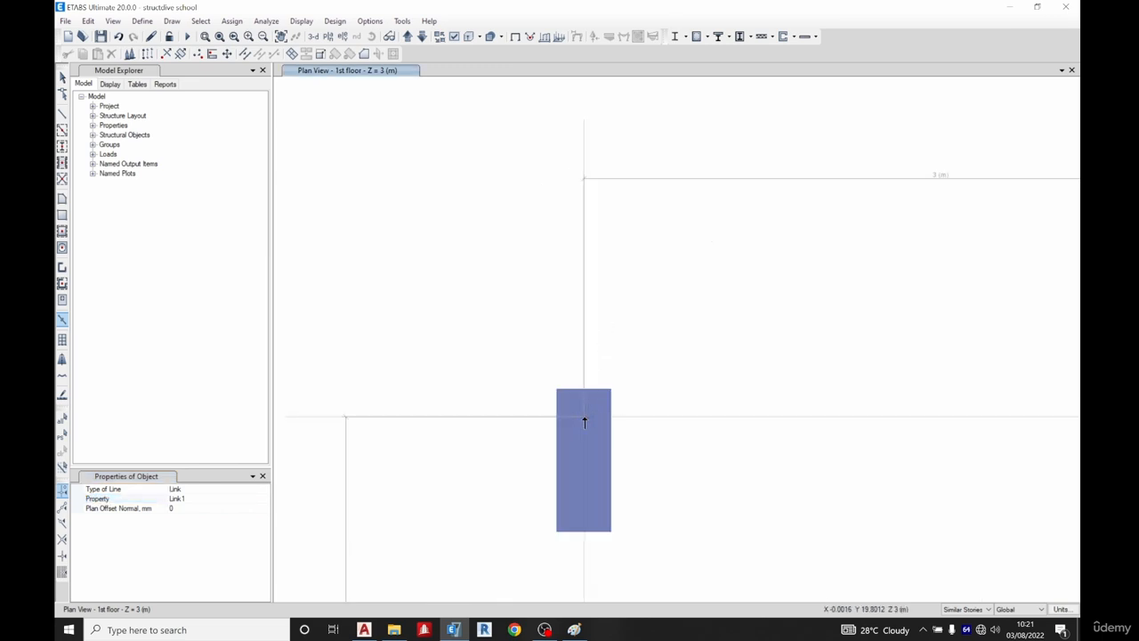
click(584, 417)
key(Escape)
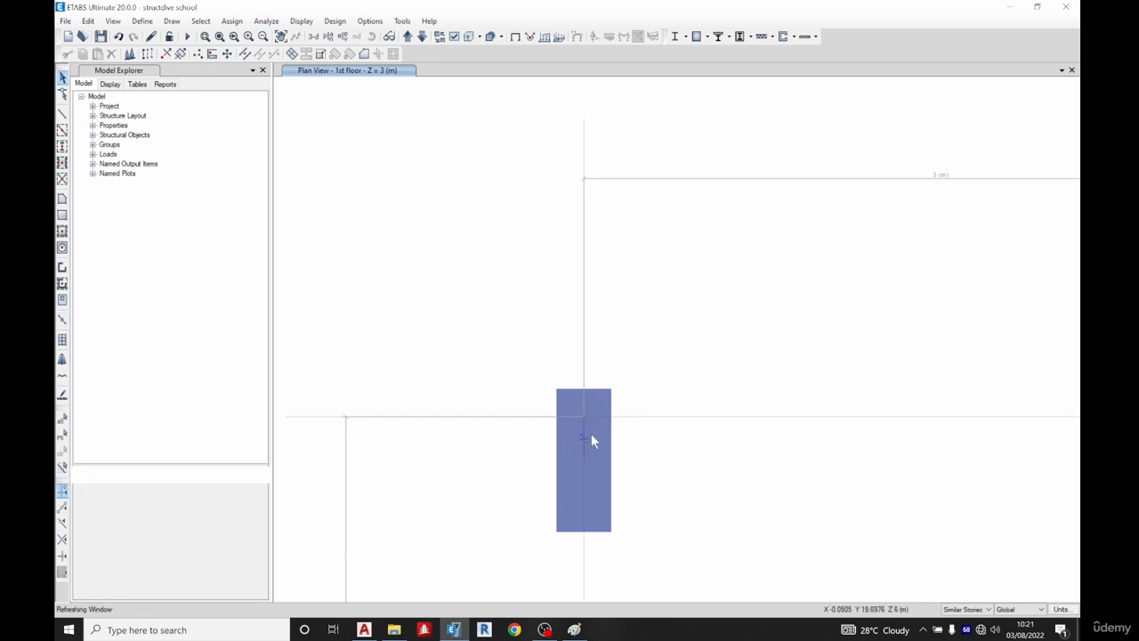
Move to the 2nd story plan and draw a Link1 link at grid point A1
scroll(589, 437, up, 1)
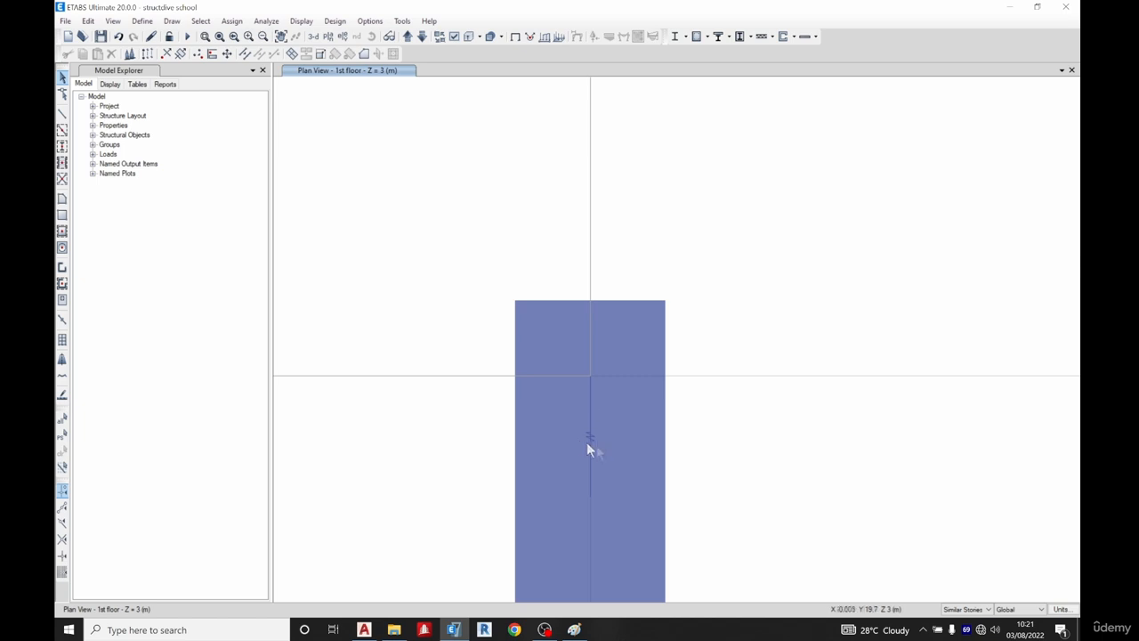
scroll(533, 388, down, 3)
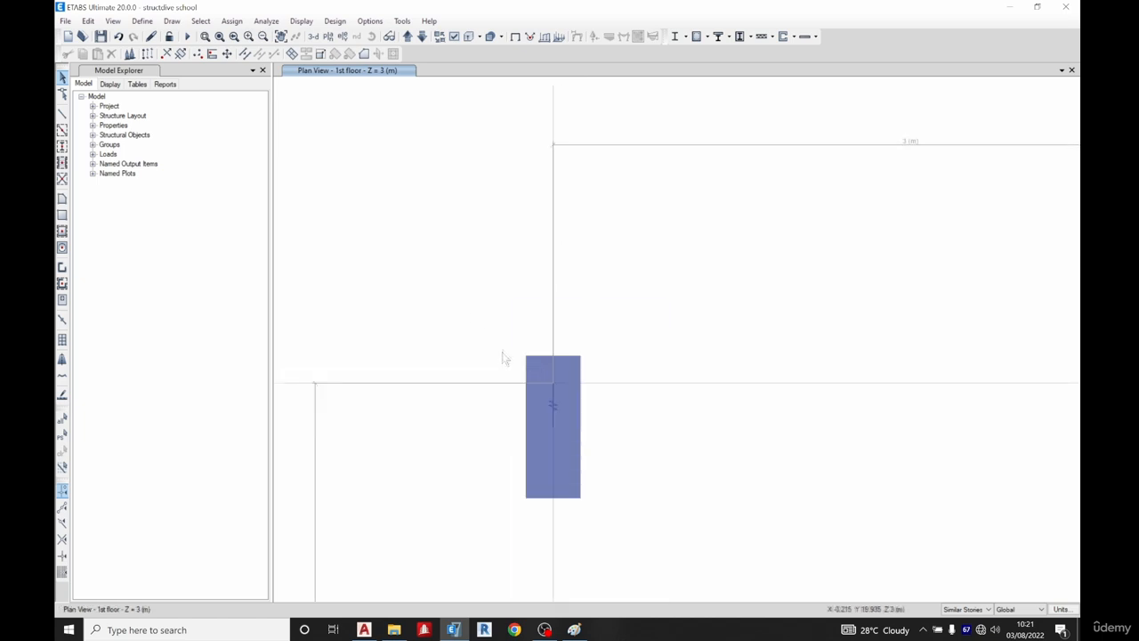
click(408, 36)
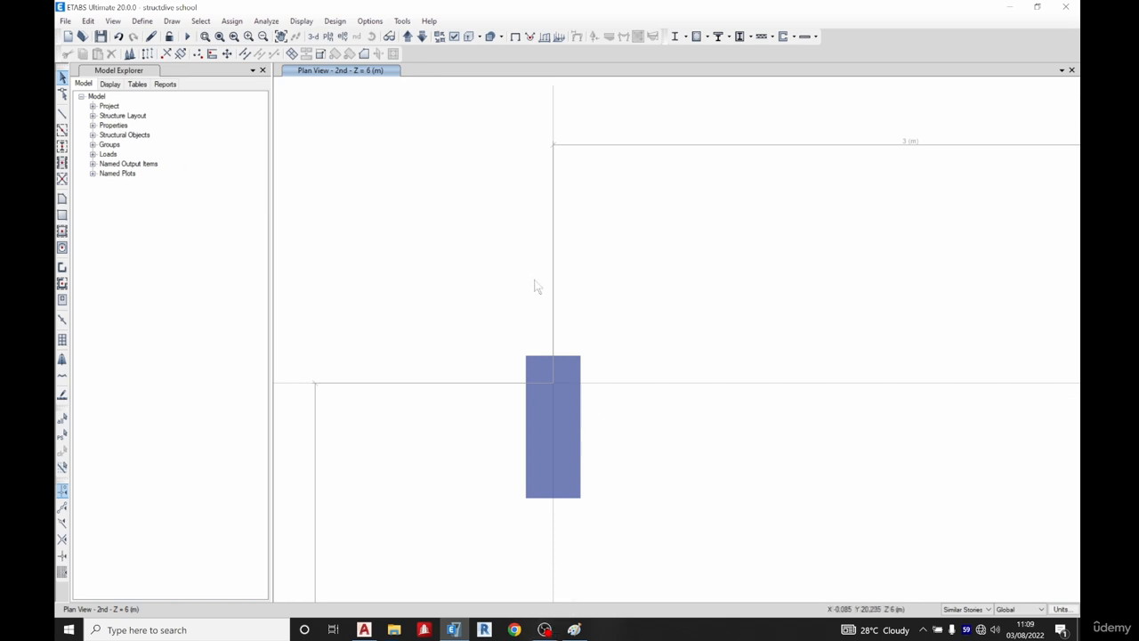
click(64, 319)
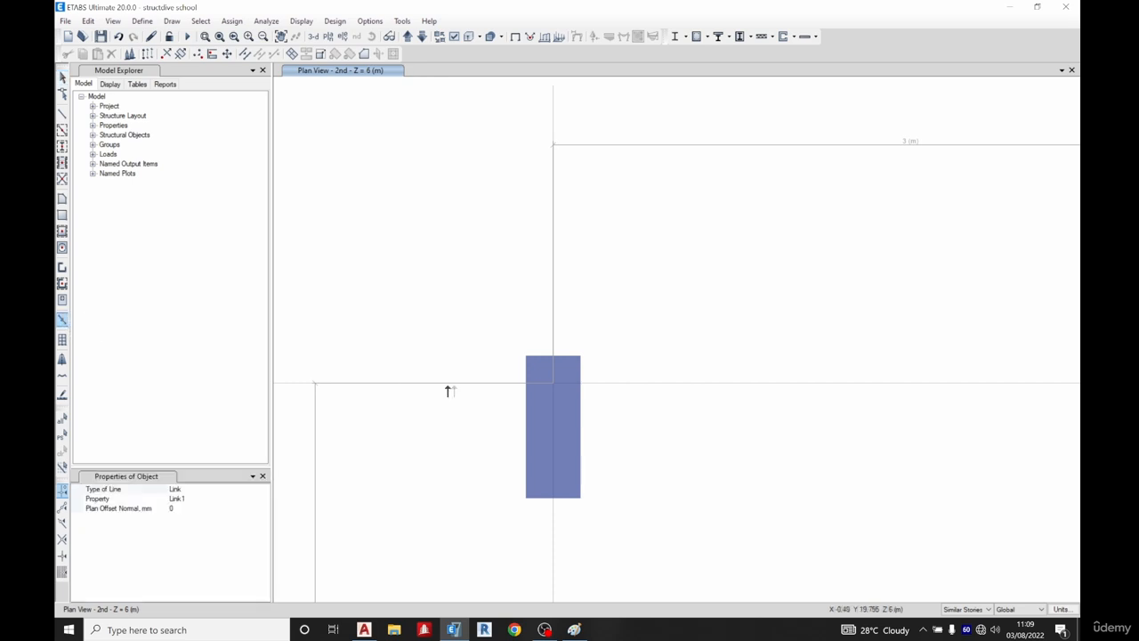
click(552, 383)
key(Escape)
Select the link and replicate it onto the stories from 3rd up to roof
click(552, 403)
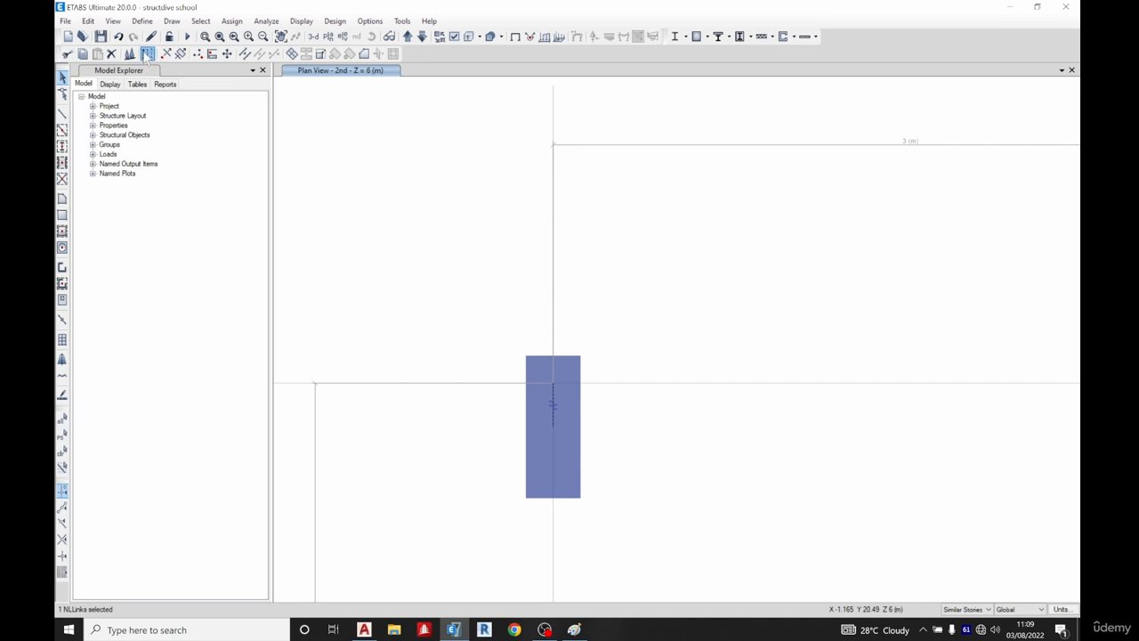
key(ctrl+r)
click(876, 159)
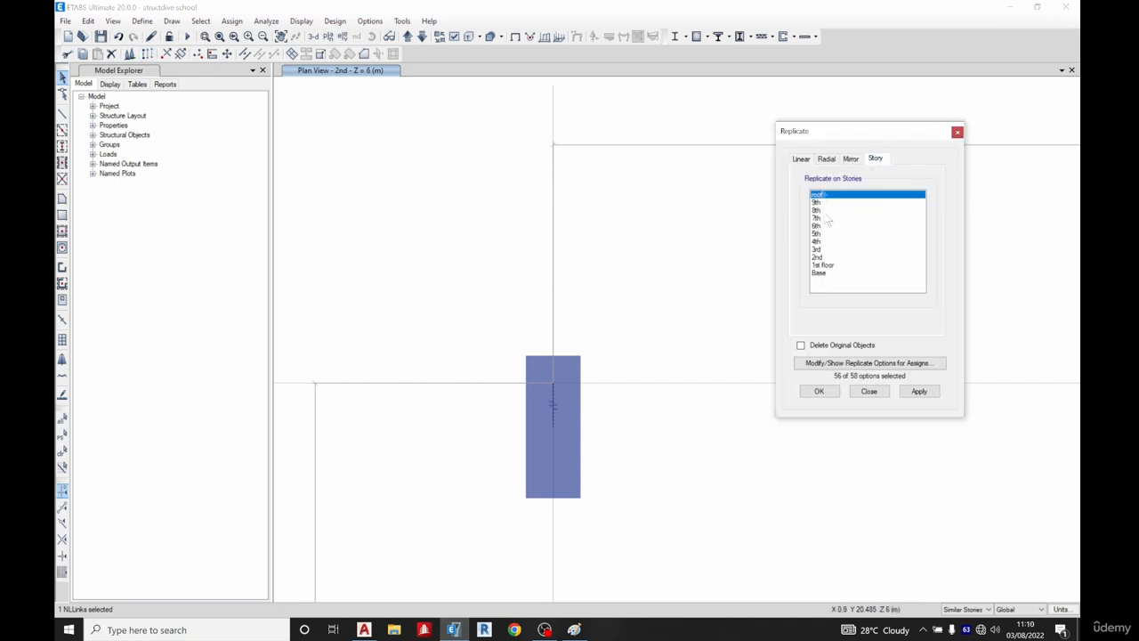
drag(823, 250, 819, 200)
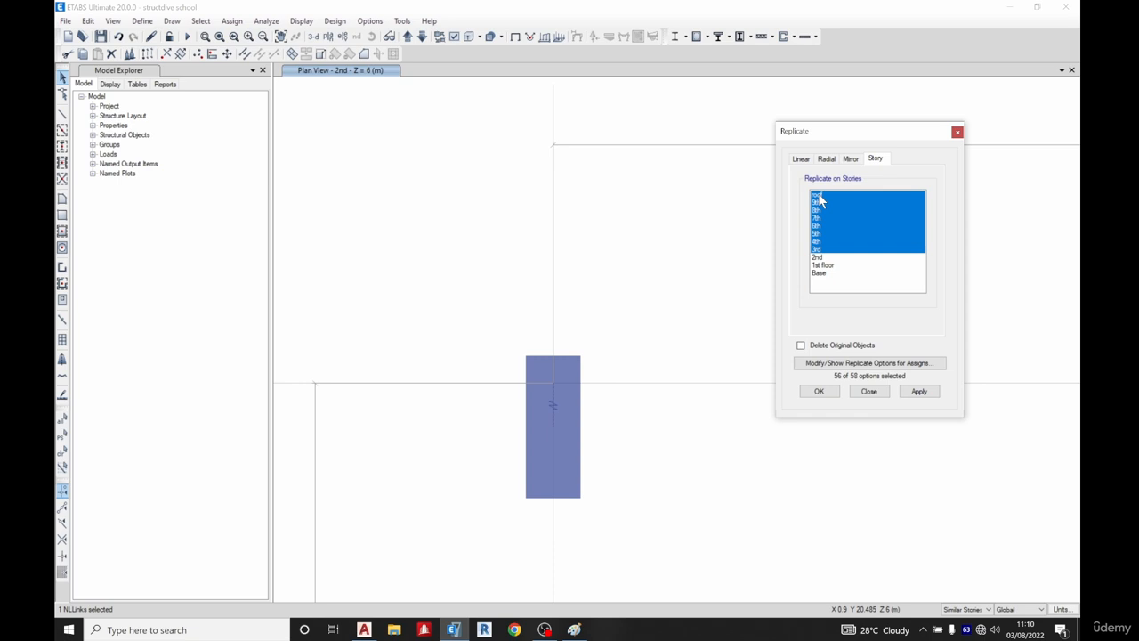
drag(816, 198, 816, 204)
click(823, 393)
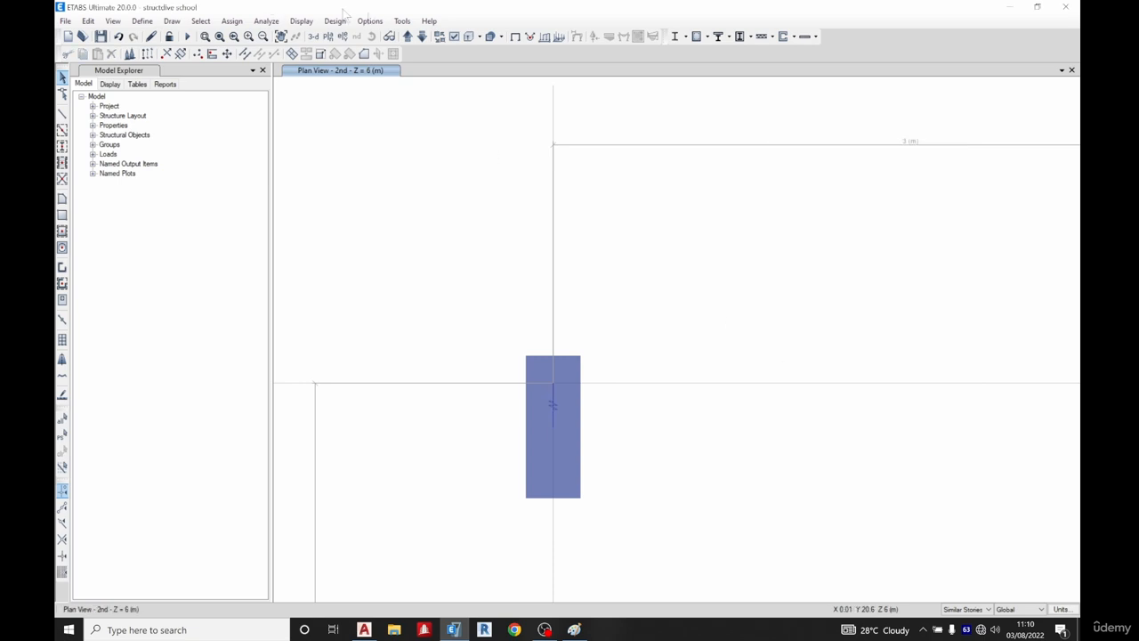
Step up through the upper story plans to inspect the replicated links
click(408, 37)
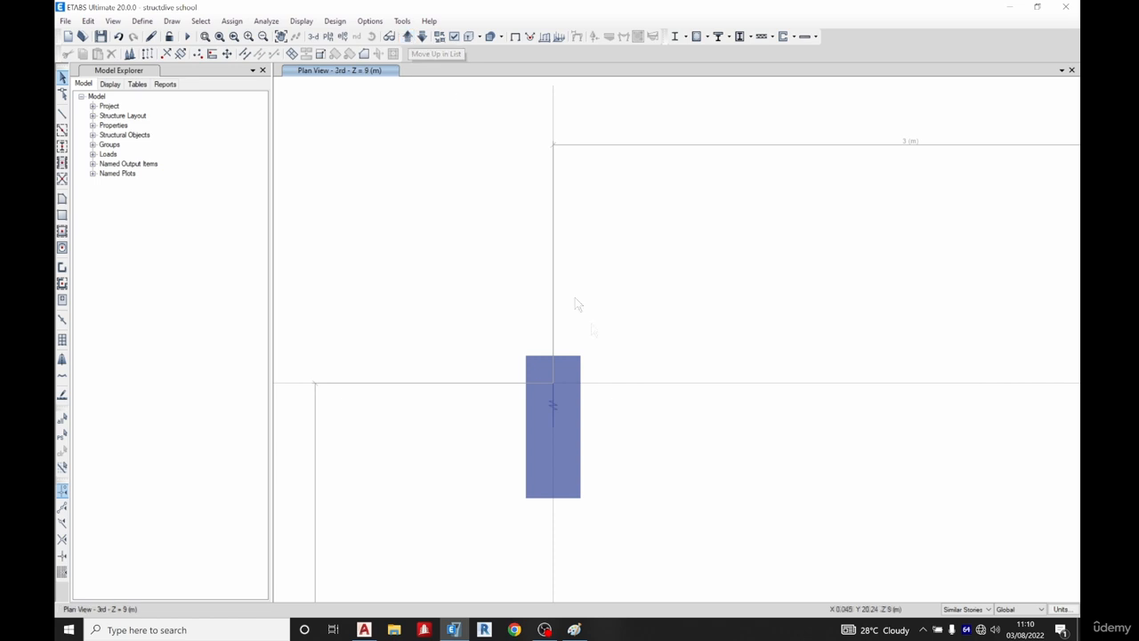
click(407, 36)
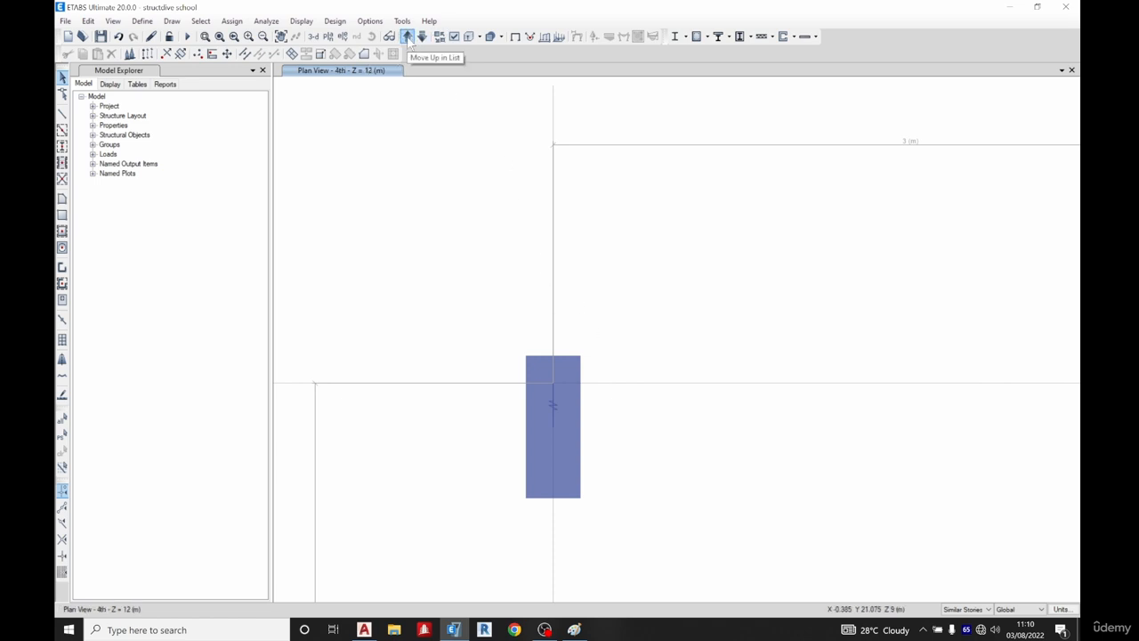
click(408, 36)
click(408, 37)
click(408, 36)
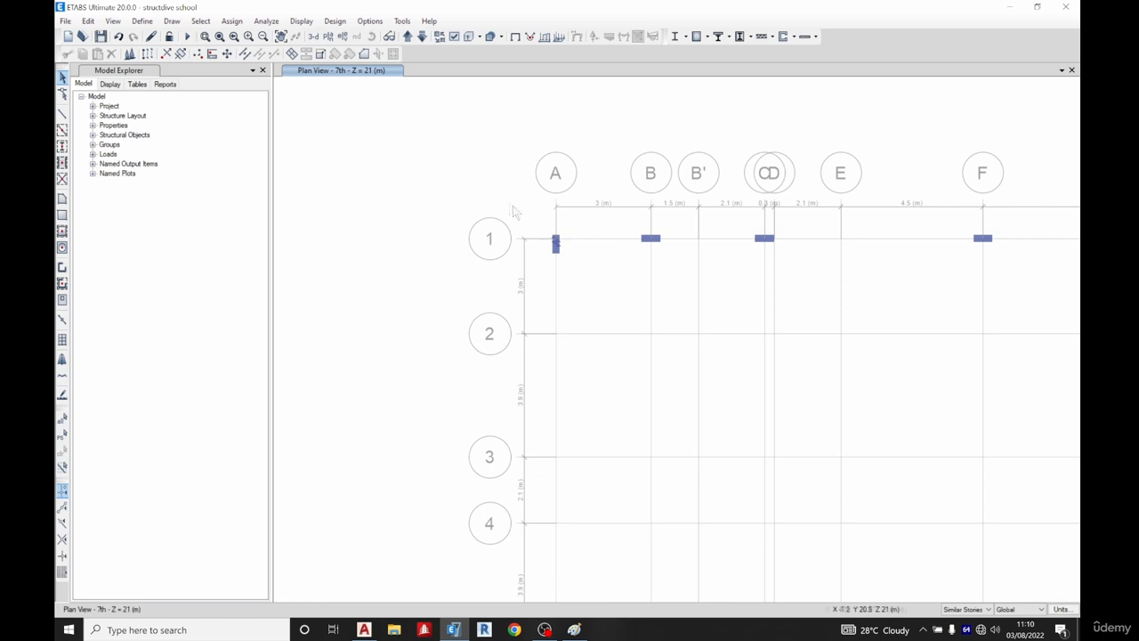
key(Right)
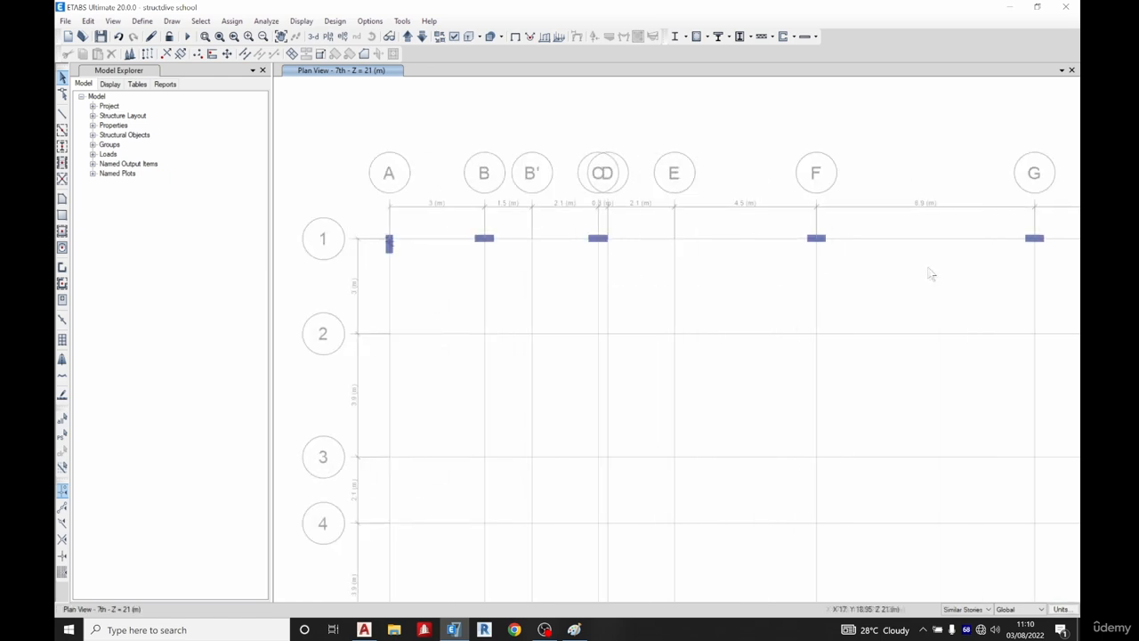
middle_drag(1038, 262, 824, 282)
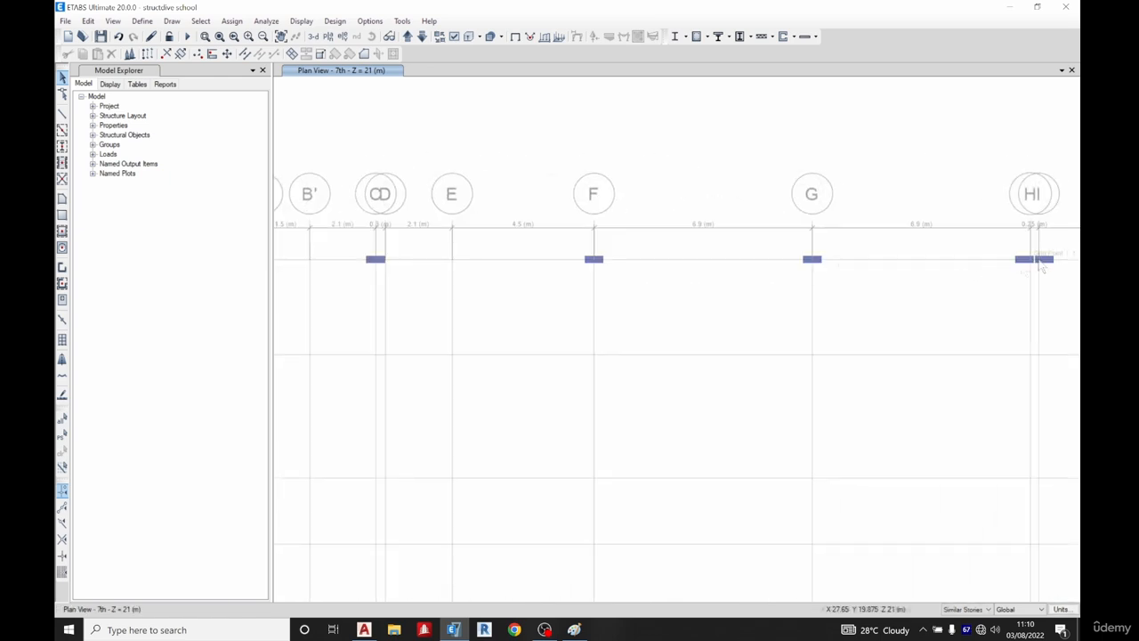
Open the 1st floor plan view to inspect the links there
click(327, 36)
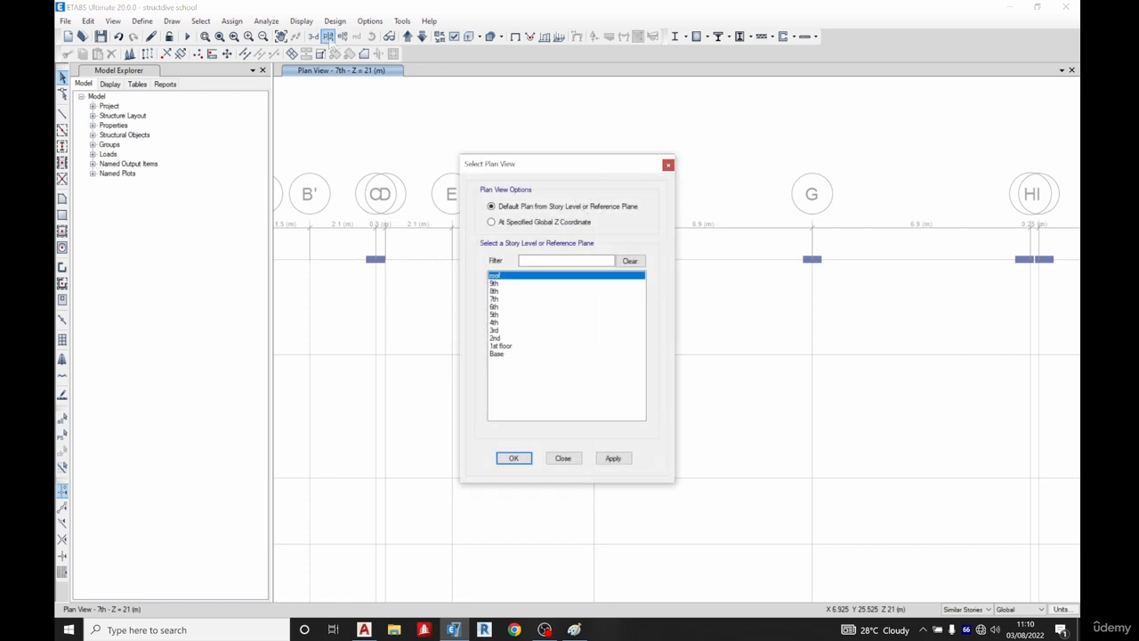
click(501, 346)
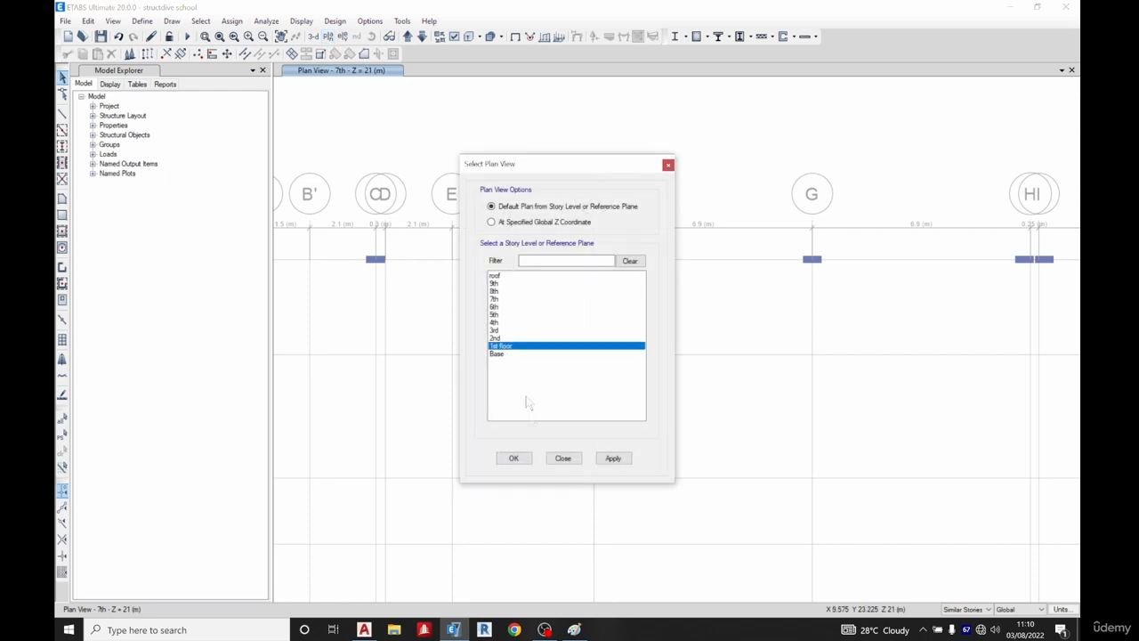
click(514, 457)
scroll(752, 263, up, 6)
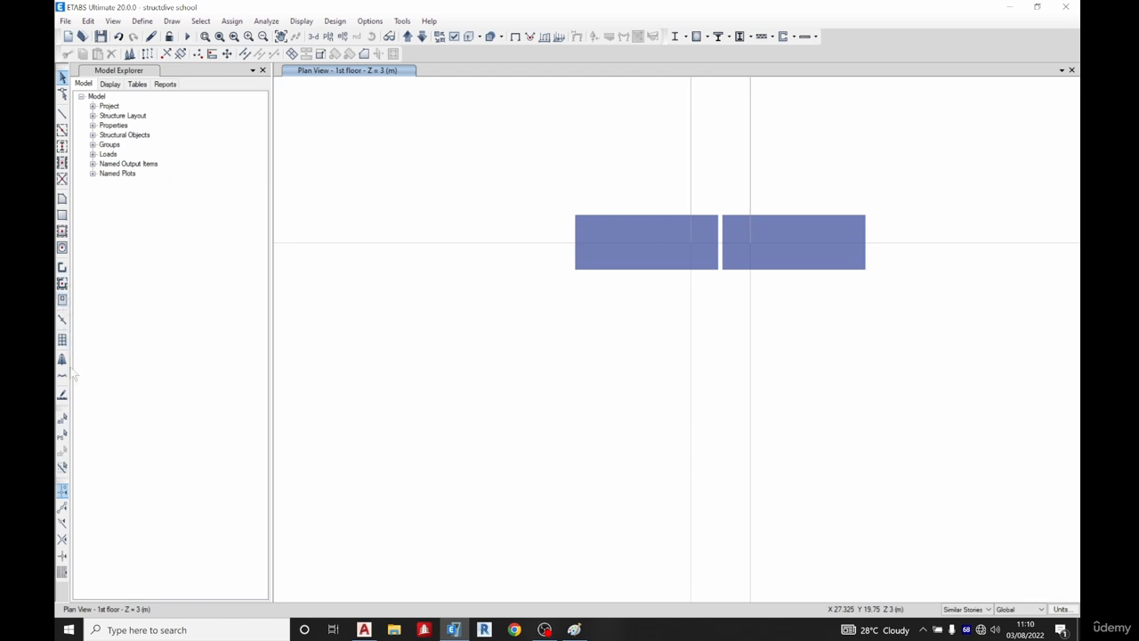
Draw two Link1 links into the paired columns at grid lines H and I on the 1st floor
click(62, 319)
scroll(706, 254, up, 2)
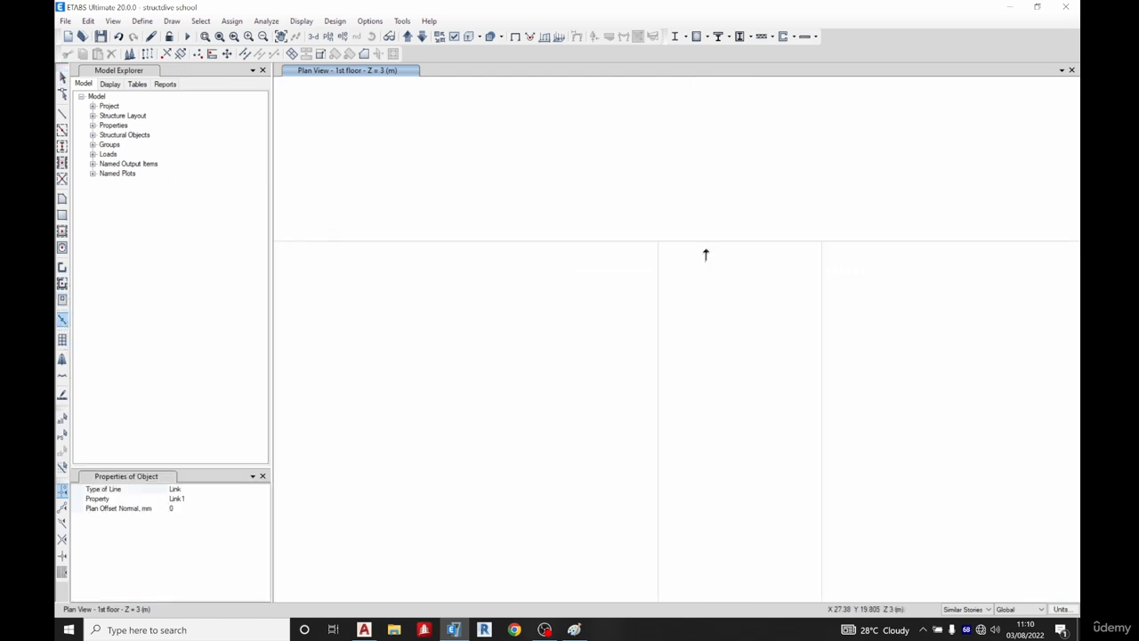
click(658, 243)
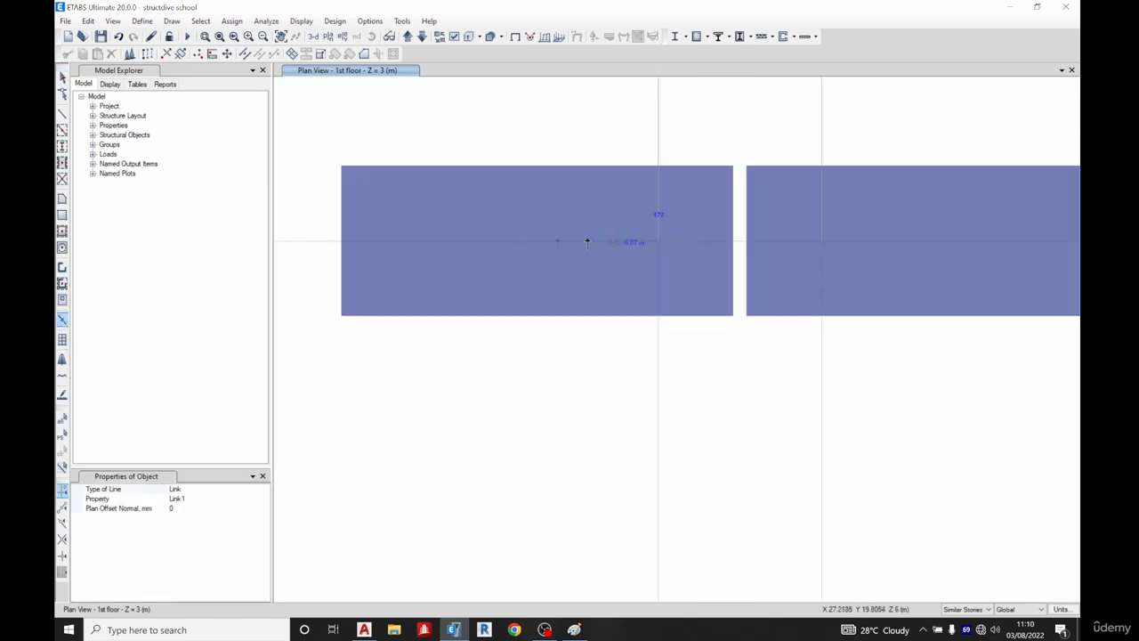
click(537, 243)
click(821, 241)
click(942, 242)
key(Escape)
Review the 1st floor plan along the grid lines and compare it with the column layout in the AutoCAD drawing
scroll(616, 268, down, 3)
scroll(619, 272, down, 2)
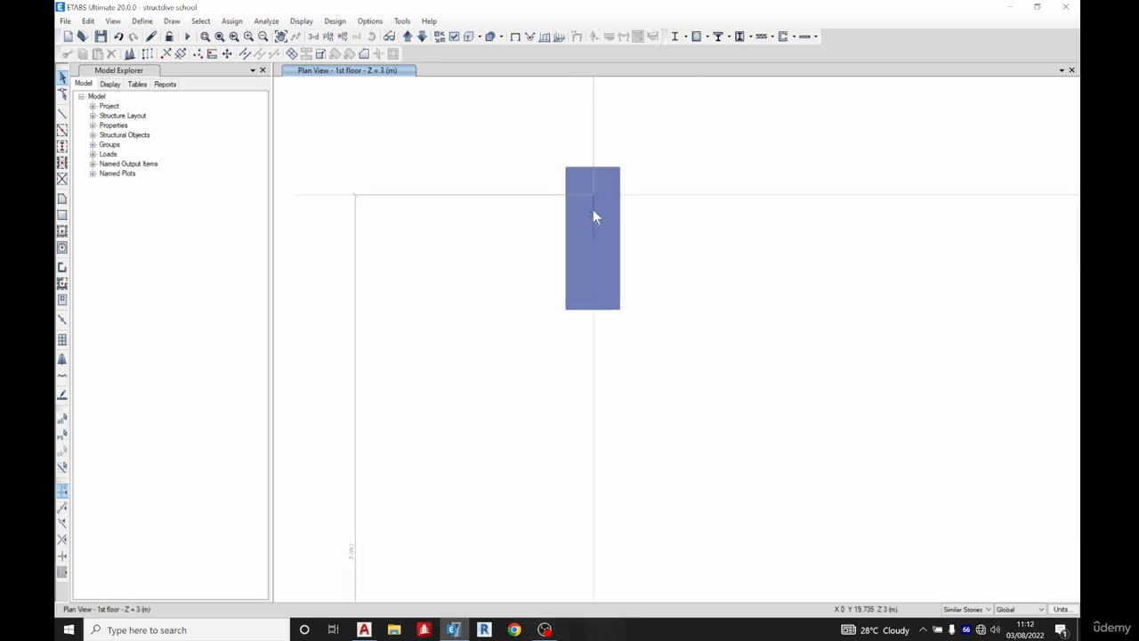
click(595, 215)
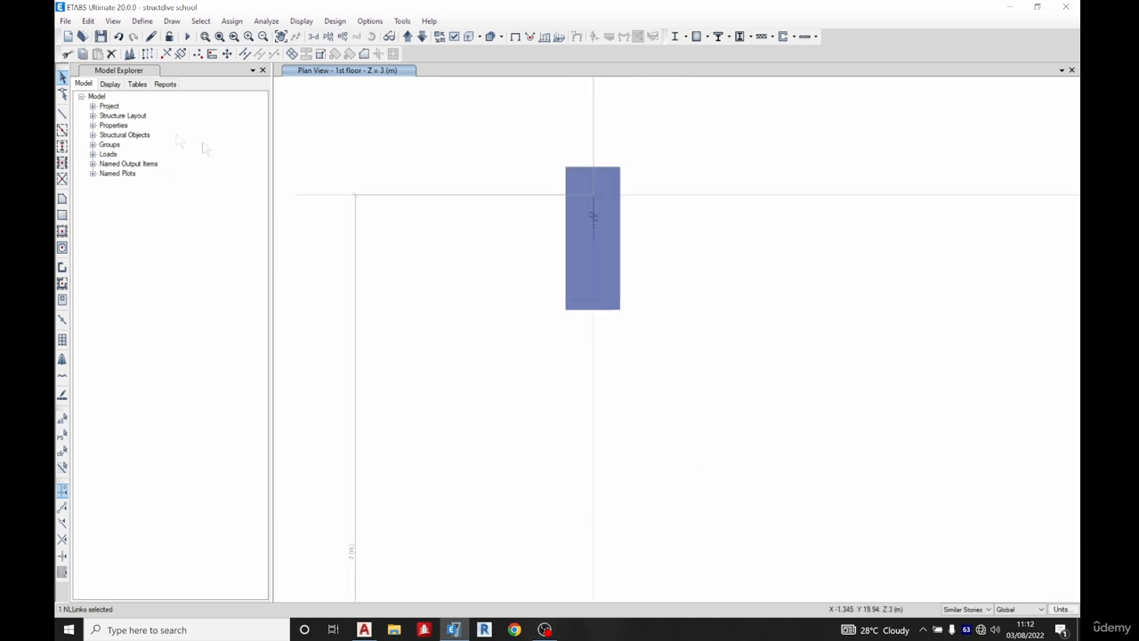
click(148, 53)
click(821, 393)
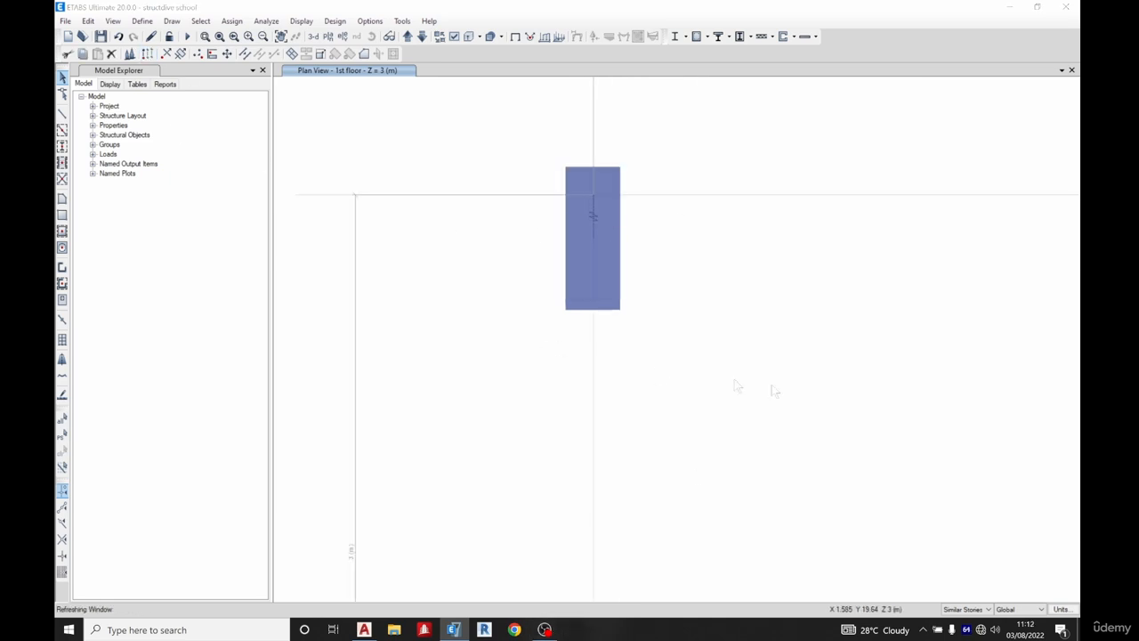
scroll(487, 299, down, 5)
scroll(488, 299, down, 4)
middle_drag(970, 304, 693, 283)
scroll(855, 276, up, 4)
middle_drag(877, 276, 1002, 254)
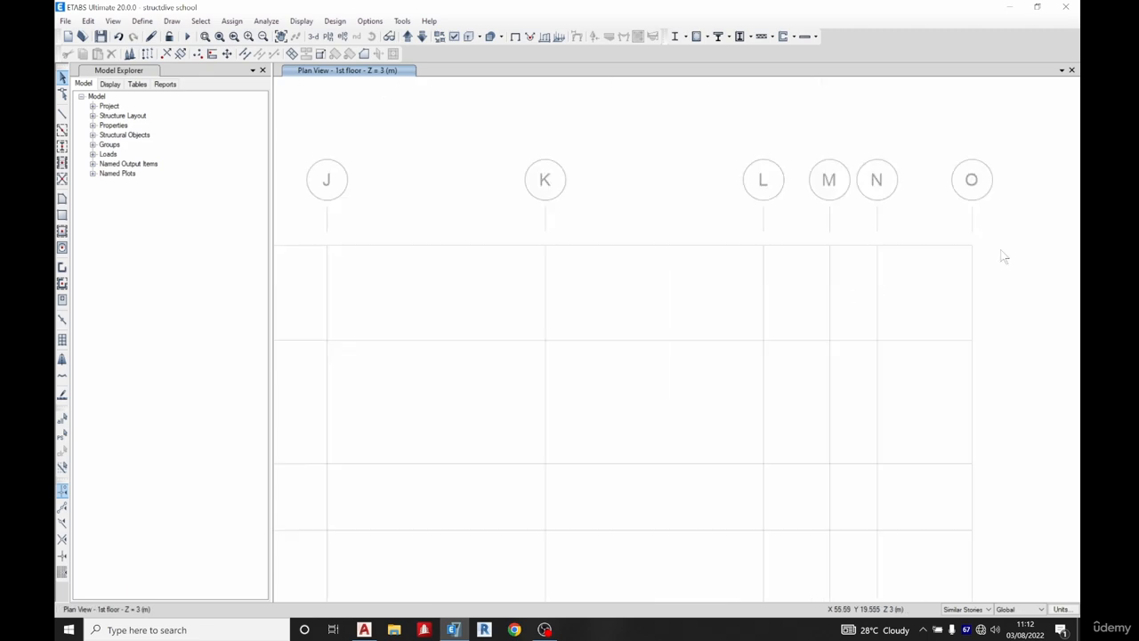
scroll(997, 251, down, 4)
click(364, 629)
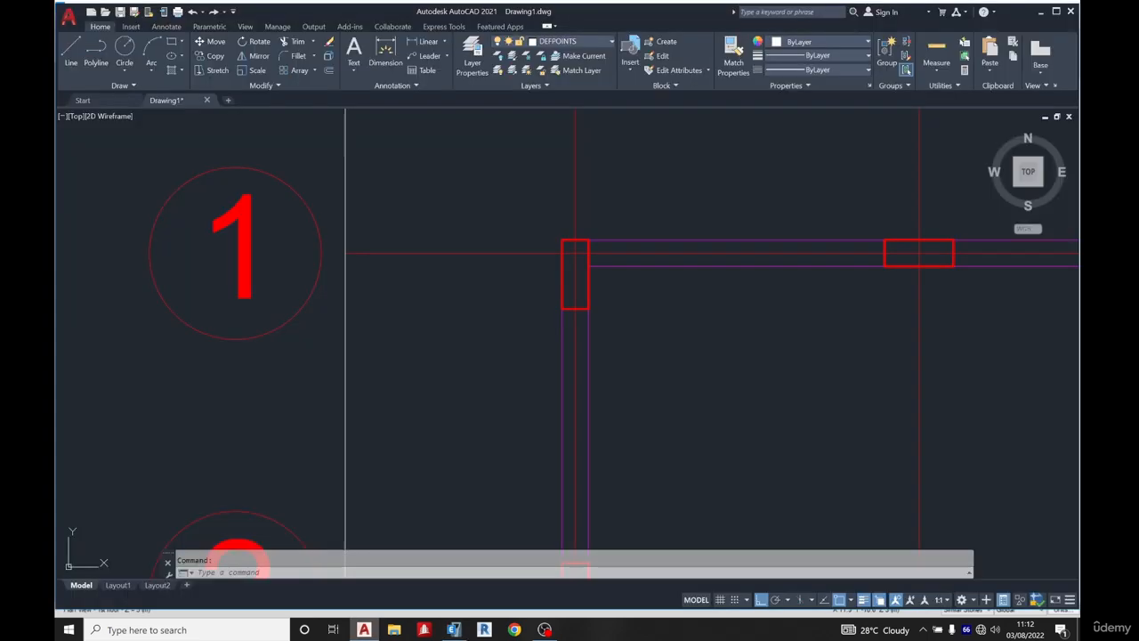
scroll(463, 243, down, 8)
middle_drag(570, 260, 430, 255)
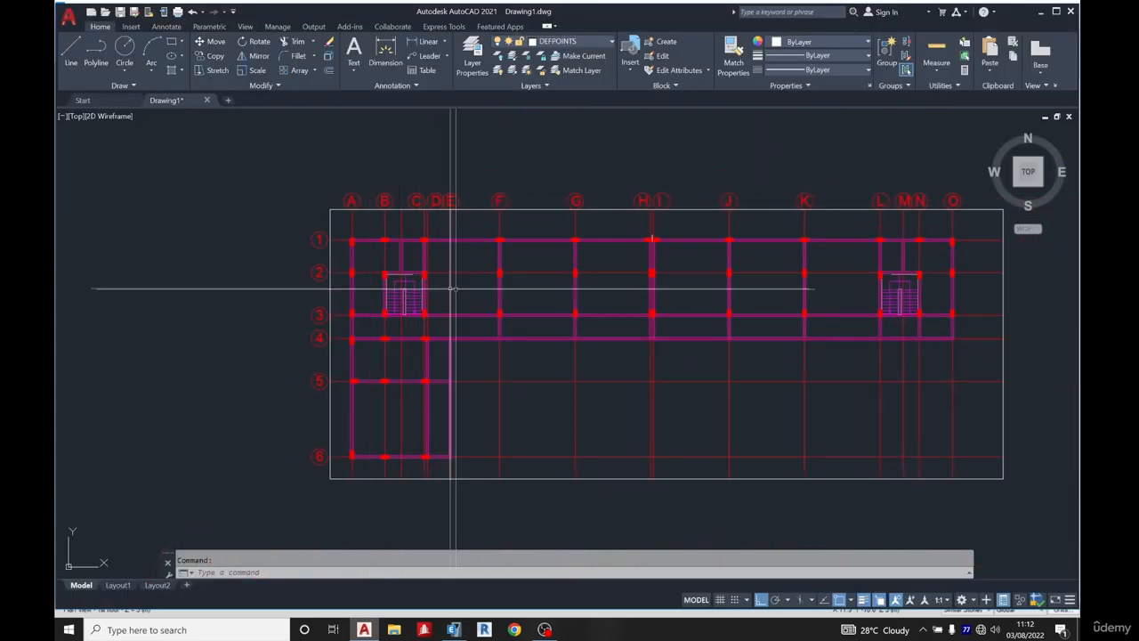
click(454, 629)
Place 230x600 columns rotated 90 degrees with zero X offset at grid points A2 and B2
click(62, 145)
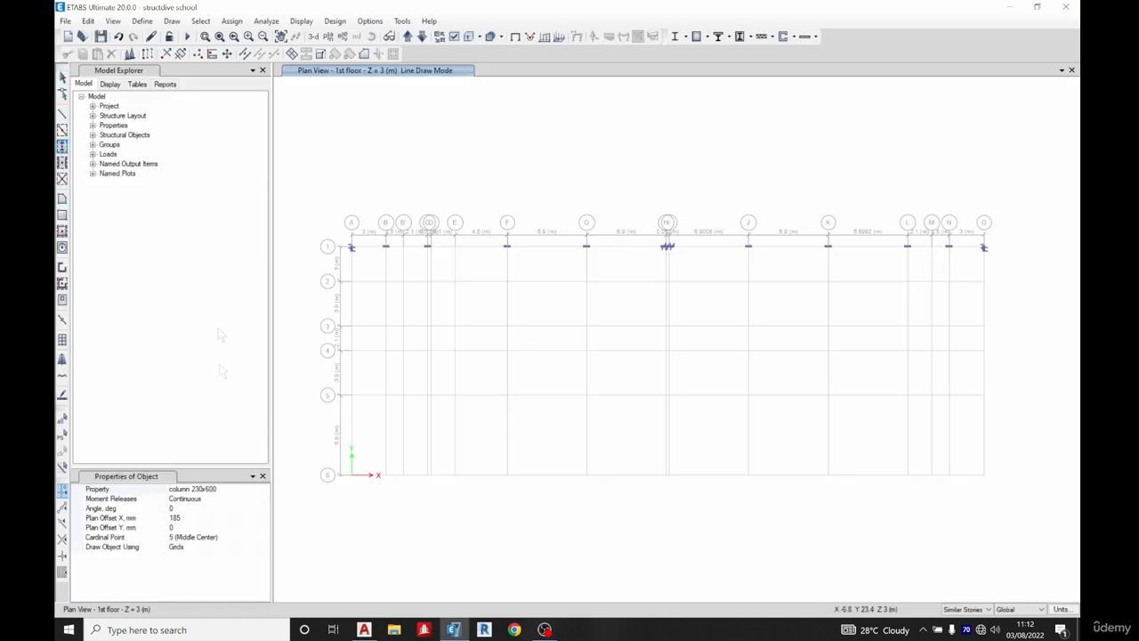
click(138, 518)
click(197, 508)
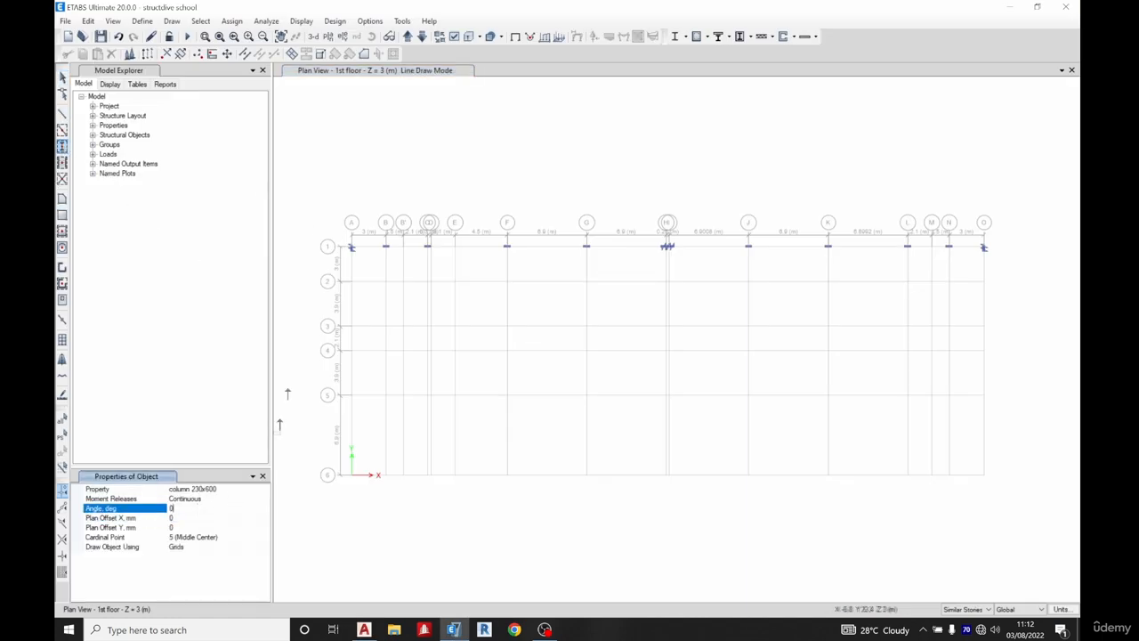
text(90)
scroll(358, 279, up, 5)
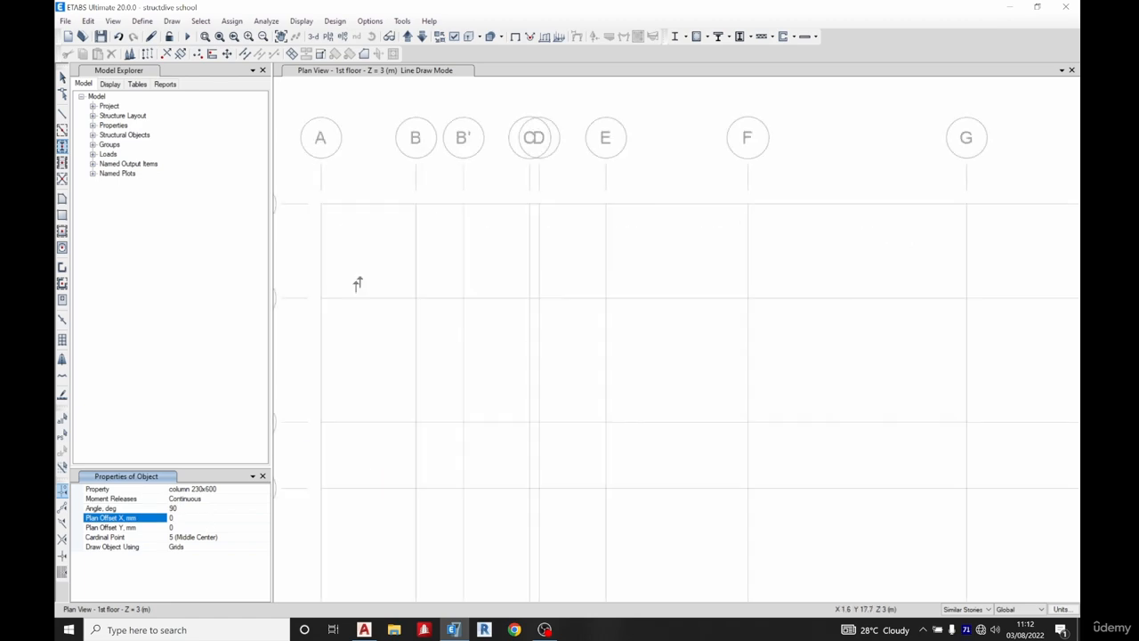
click(320, 297)
click(414, 297)
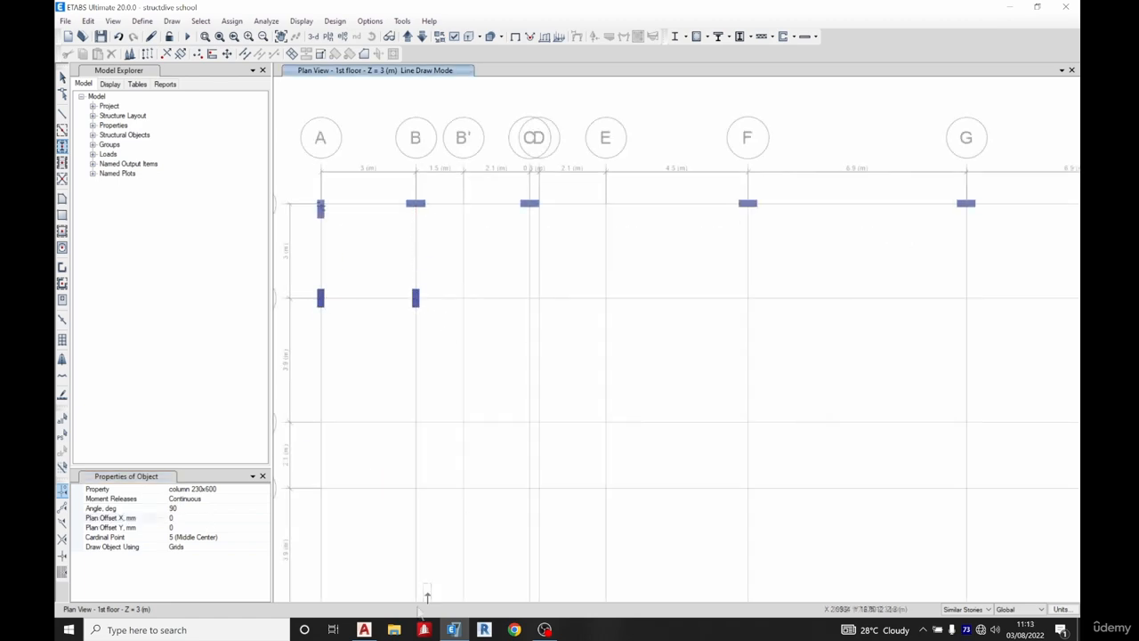
click(364, 629)
scroll(382, 280, up, 4)
click(454, 629)
key(Escape)
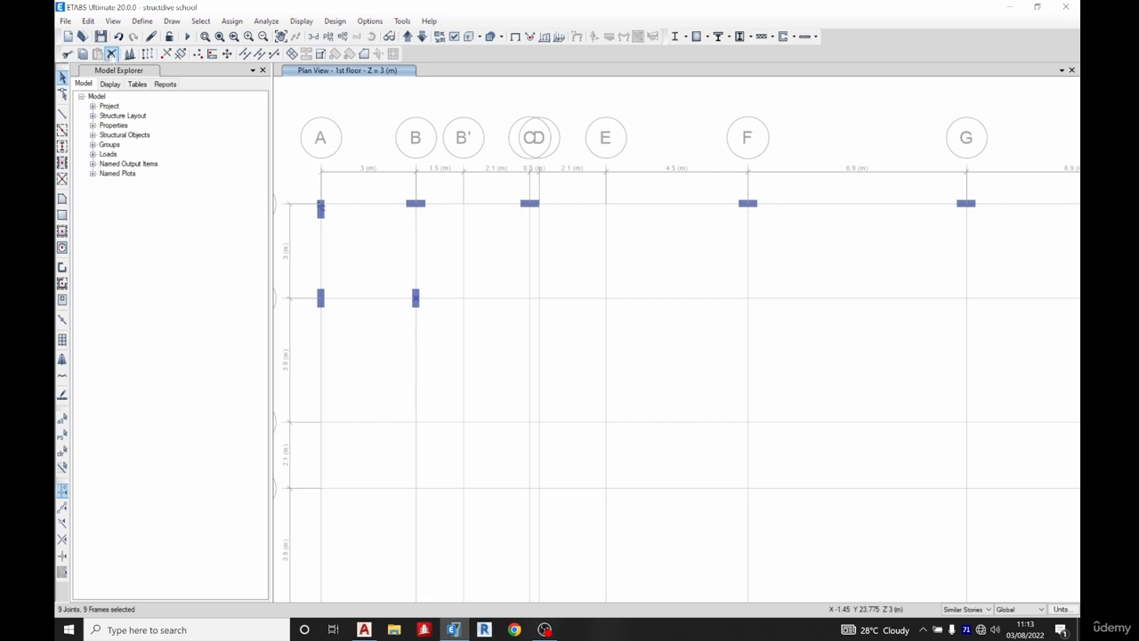
Replicate the link at A1 onto grid point B2 by picking two points on the model
click(111, 54)
drag(390, 194, 416, 229)
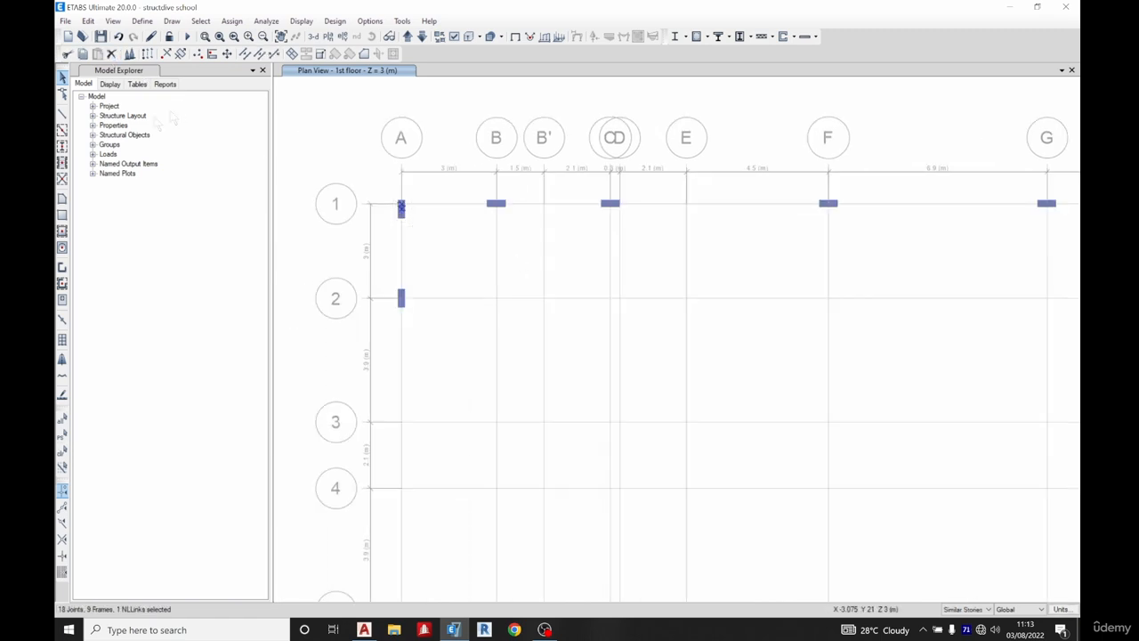
click(148, 54)
click(867, 279)
scroll(382, 196, up, 5)
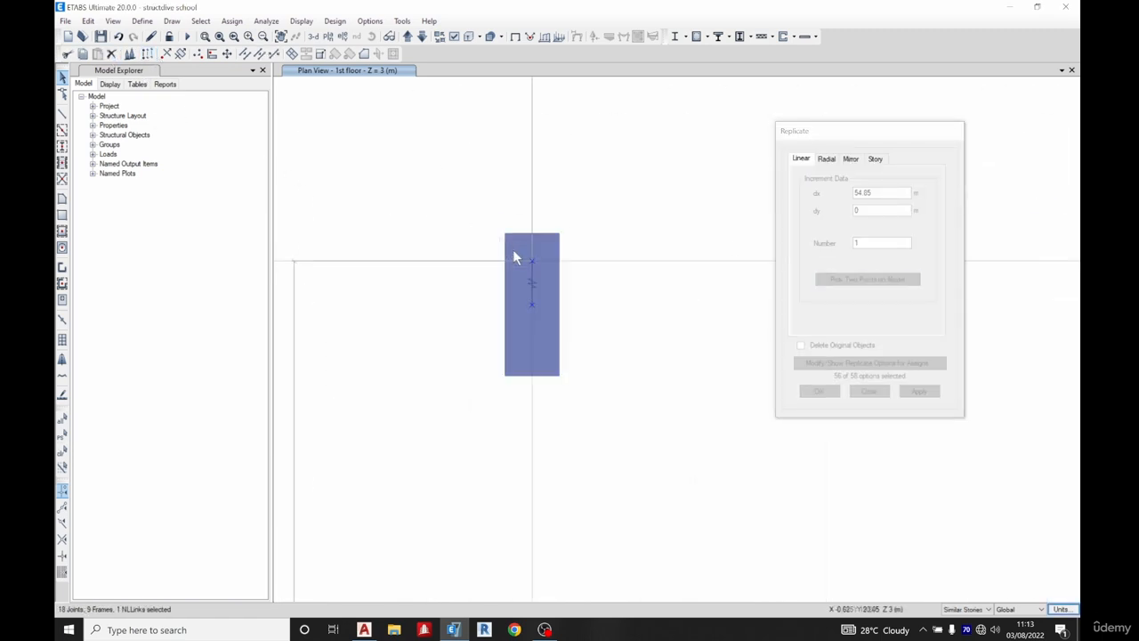
click(532, 260)
scroll(532, 261, down, 5)
click(601, 310)
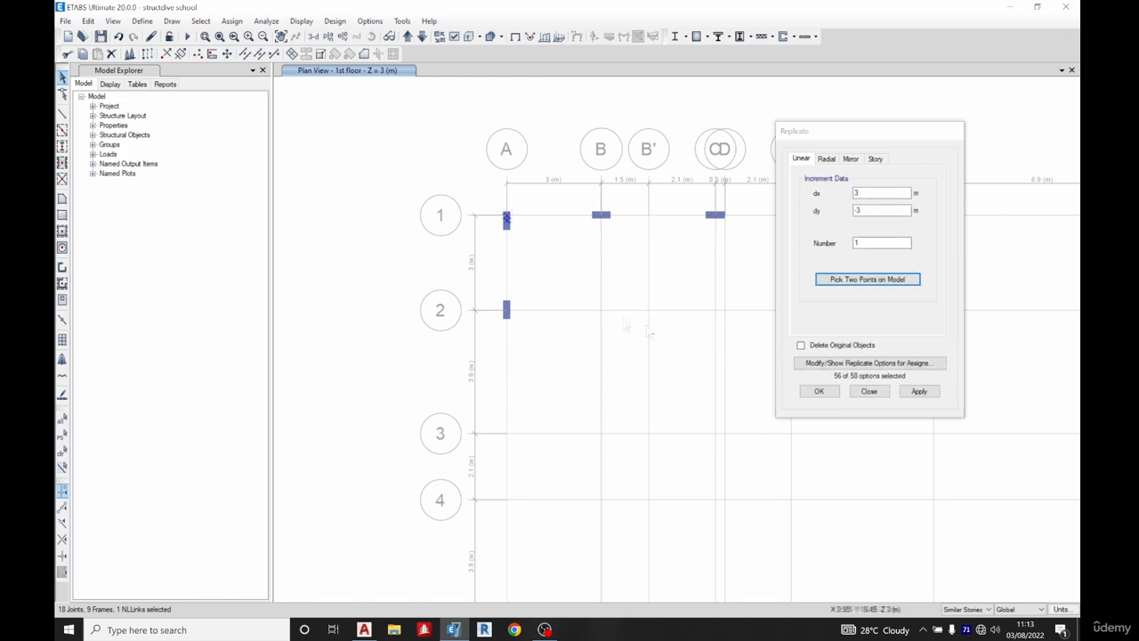
click(819, 392)
mouse_move(583, 289)
middle_down()
mouse_move(453, 242)
mouse_move(363, 244)
middle_up()
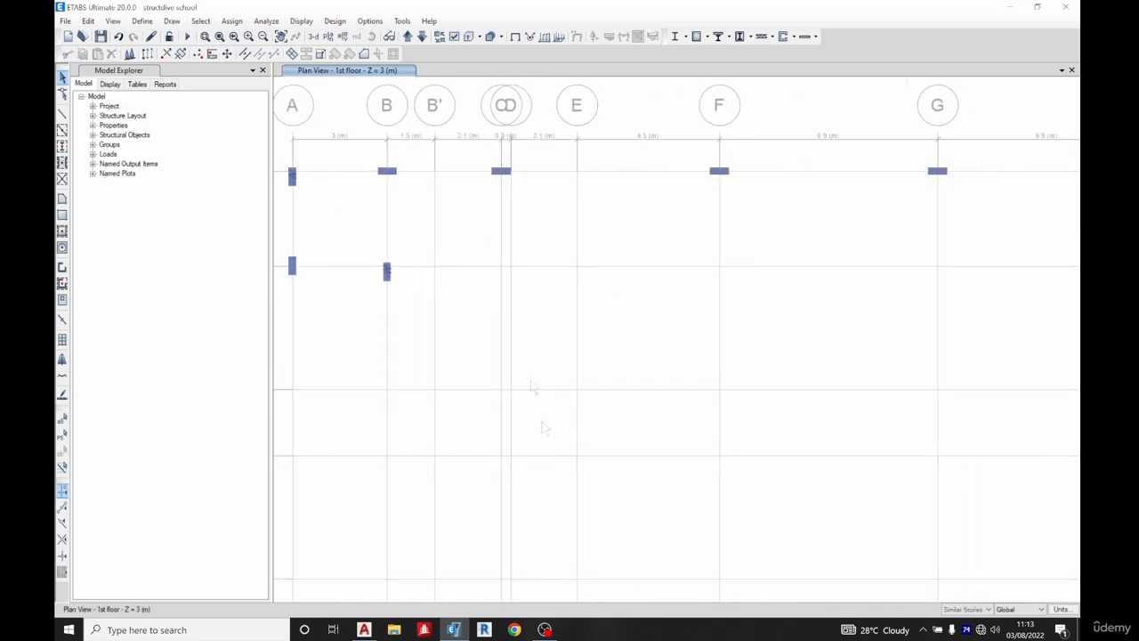
Replicate the link at B2 onto the C/D grid point in row 2 by picking two points
click(370, 630)
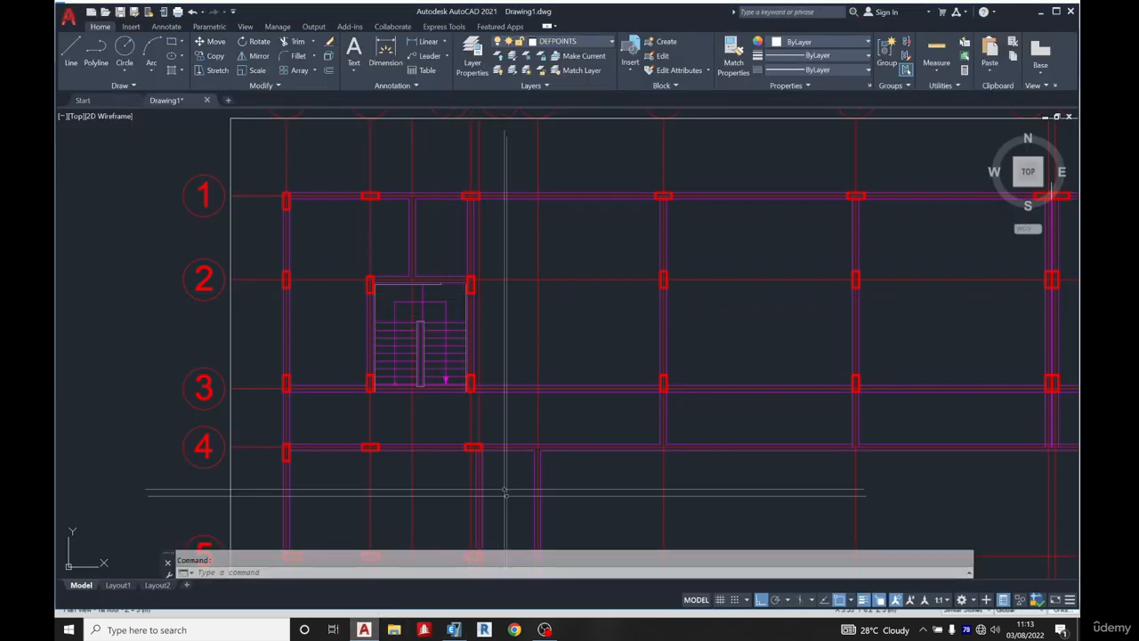
click(454, 629)
drag(360, 245, 425, 307)
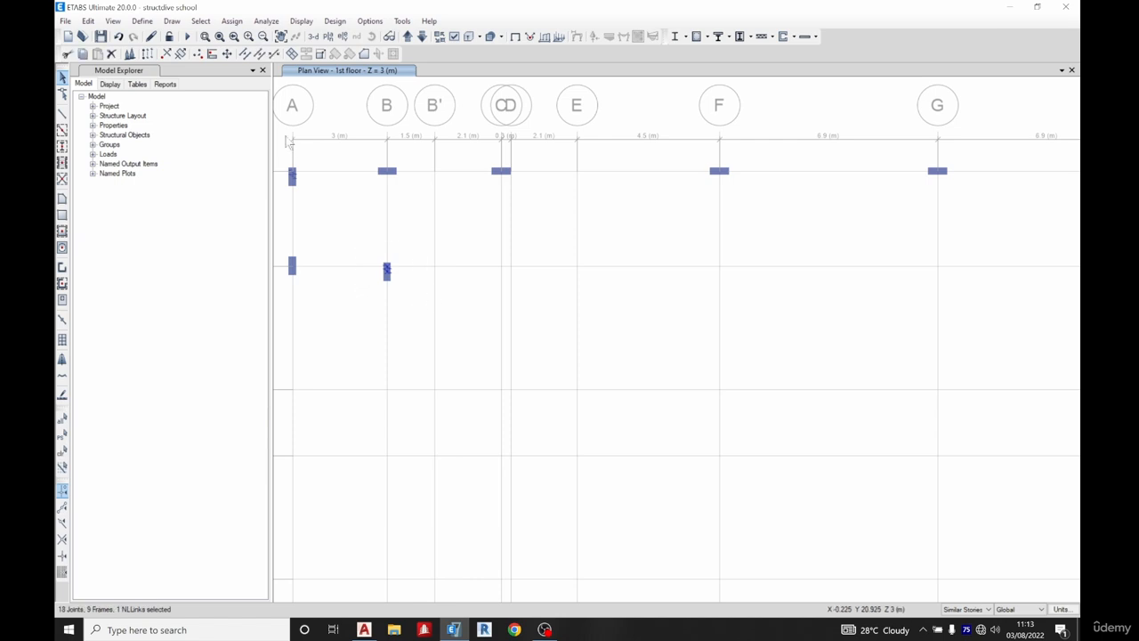
click(148, 55)
click(855, 280)
scroll(404, 276, up, 3)
click(358, 250)
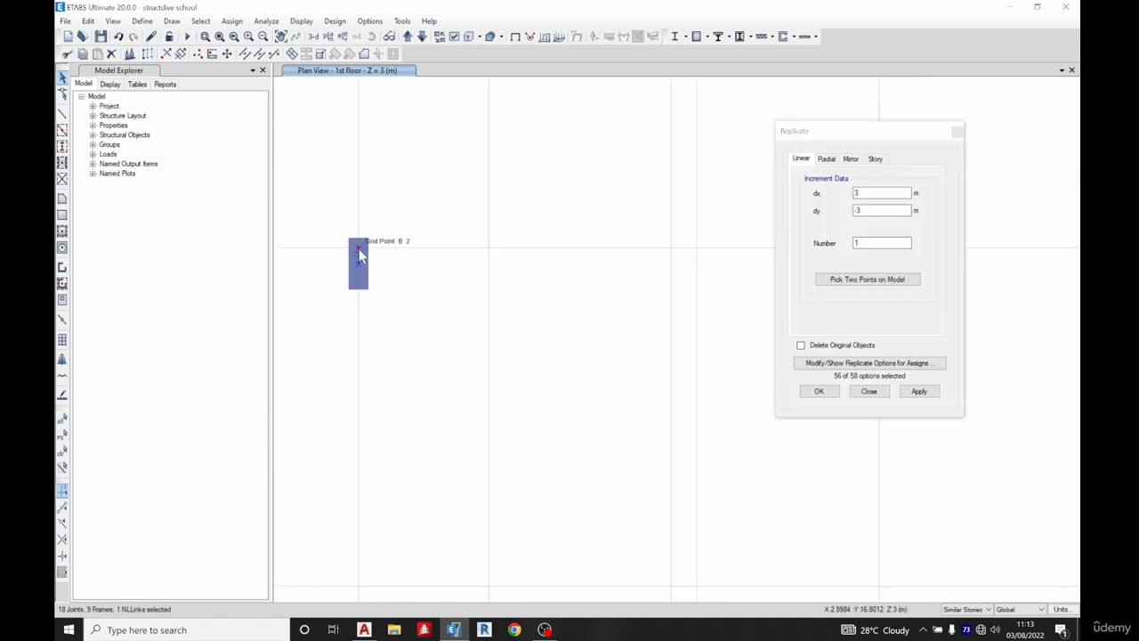
click(868, 279)
click(360, 251)
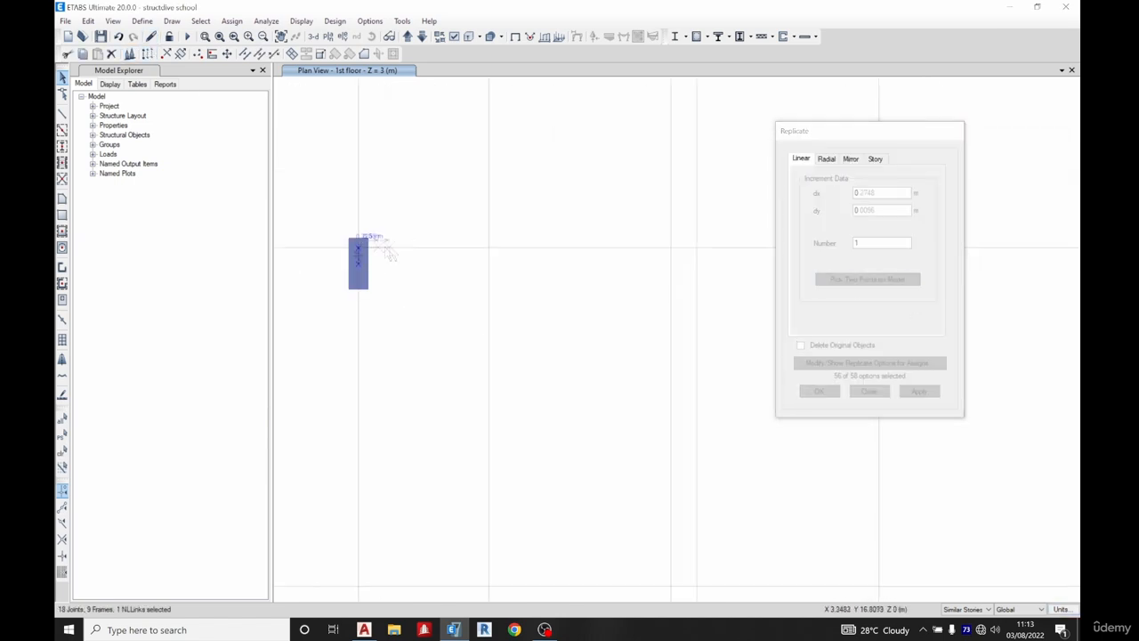
scroll(383, 249, down, 3)
click(497, 251)
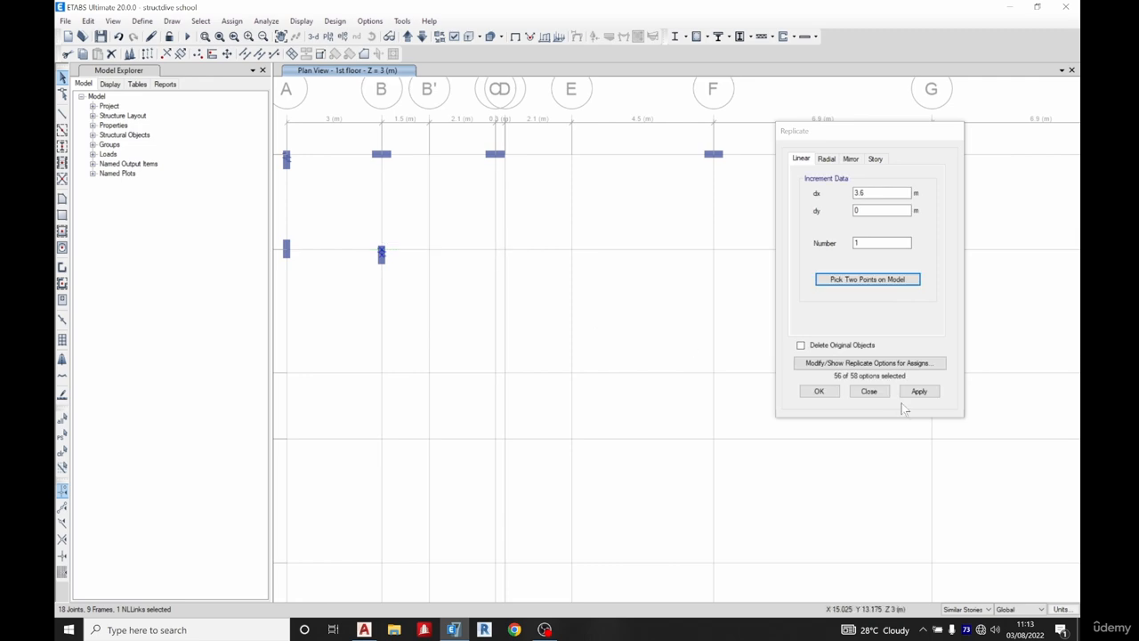
click(819, 391)
Place rotated 230x600 columns at the row 2 grid points from F through K
scroll(498, 300, down, 5)
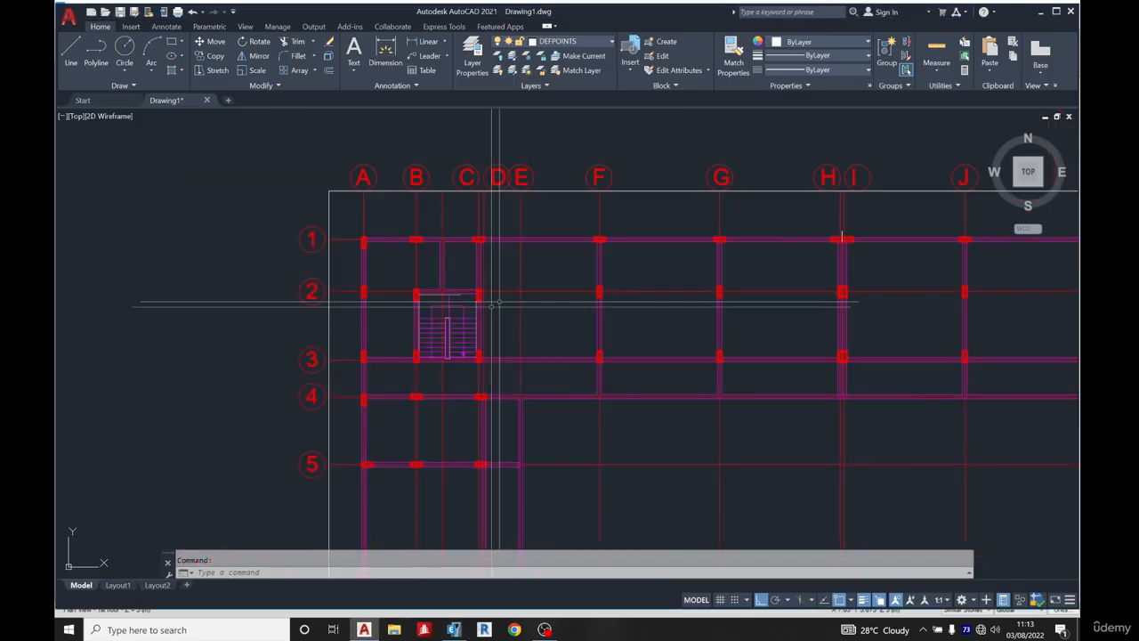
middle_drag(386, 361, 488, 364)
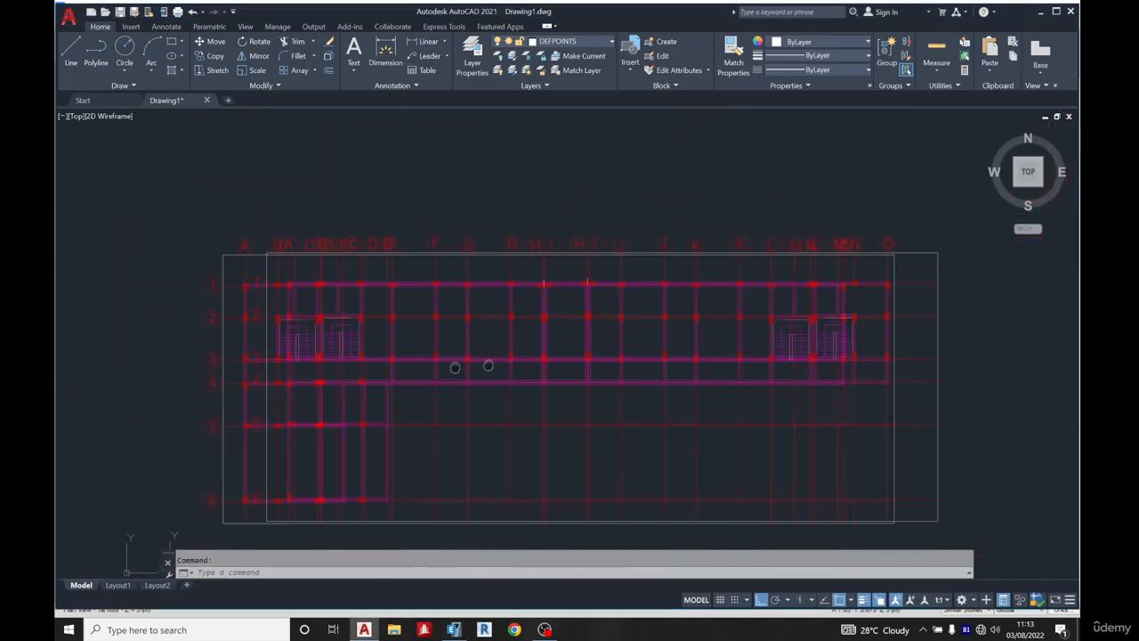
click(452, 629)
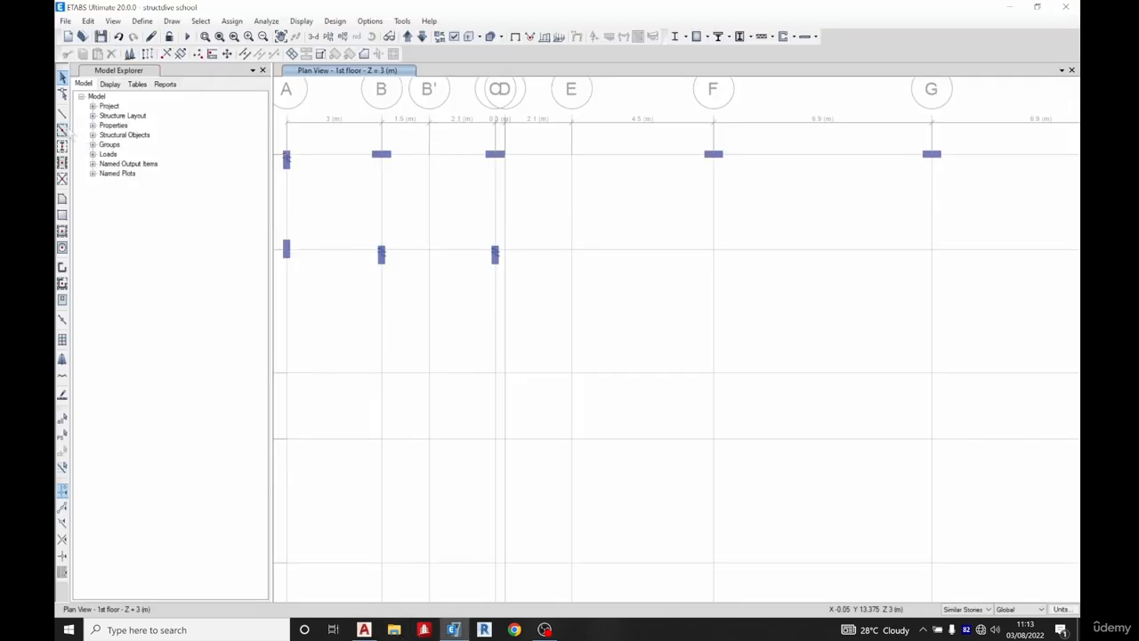
click(62, 151)
mouse_move(684, 223)
mouse_down()
mouse_move(849, 297)
mouse_move(975, 315)
mouse_up()
mouse_move(757, 280)
middle_down()
mouse_move(603, 278)
mouse_move(498, 255)
middle_up()
scroll(498, 255, down, 4)
scroll(639, 250, up, 4)
drag(625, 231, 730, 301)
middle_drag(795, 315, 475, 302)
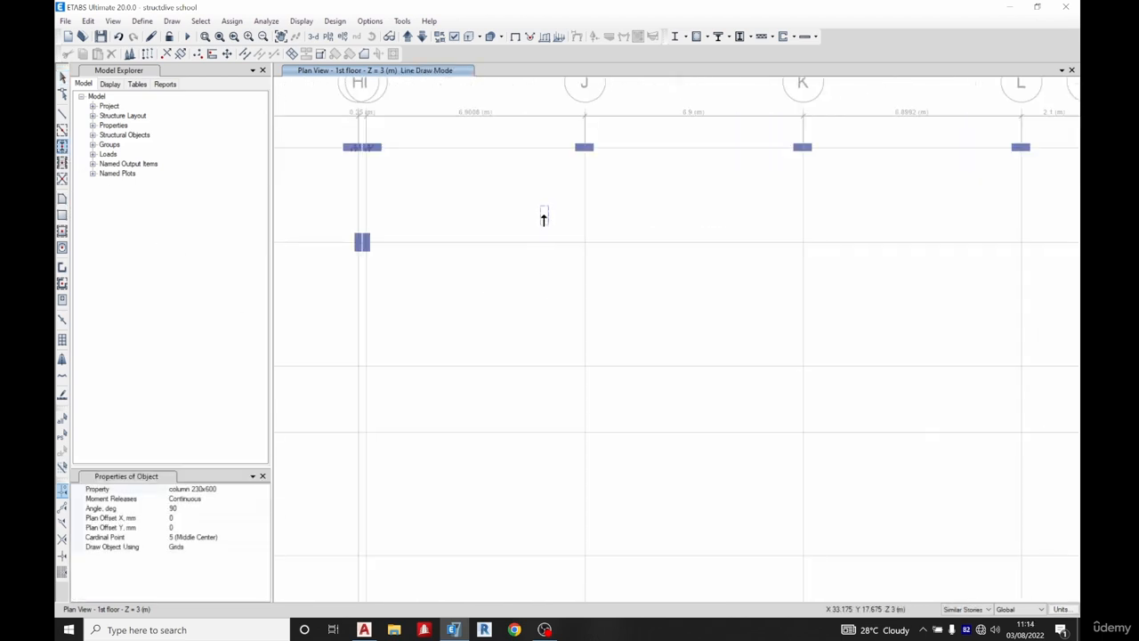
drag(544, 215, 866, 325)
middle_drag(886, 290, 495, 348)
scroll(769, 301, down, 4)
middle_drag(645, 333, 797, 316)
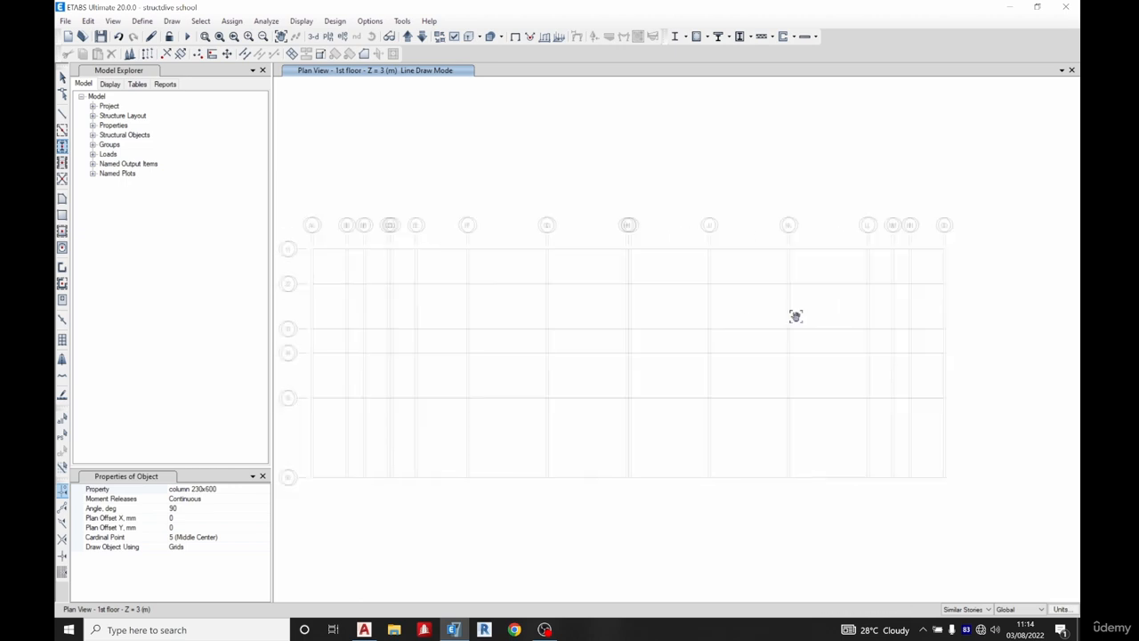
key(Escape)
Replicate the two row 2 links near B and D onto grid points L2 and N2 by picking two points
scroll(383, 312, up, 4)
drag(330, 267, 503, 334)
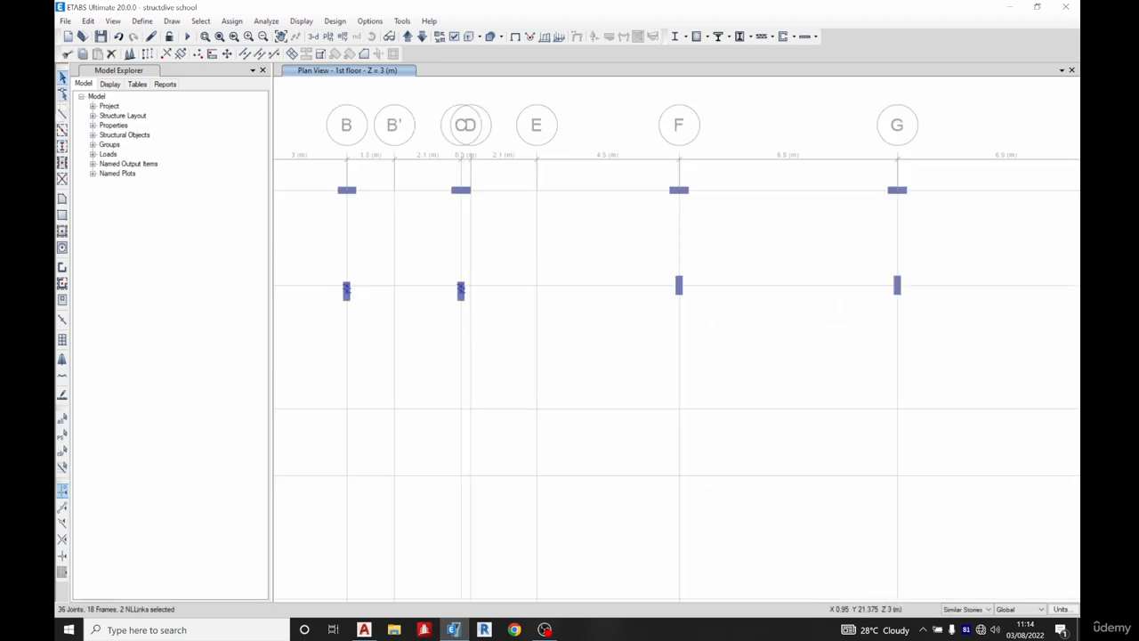
click(148, 54)
scroll(330, 293, up, 3)
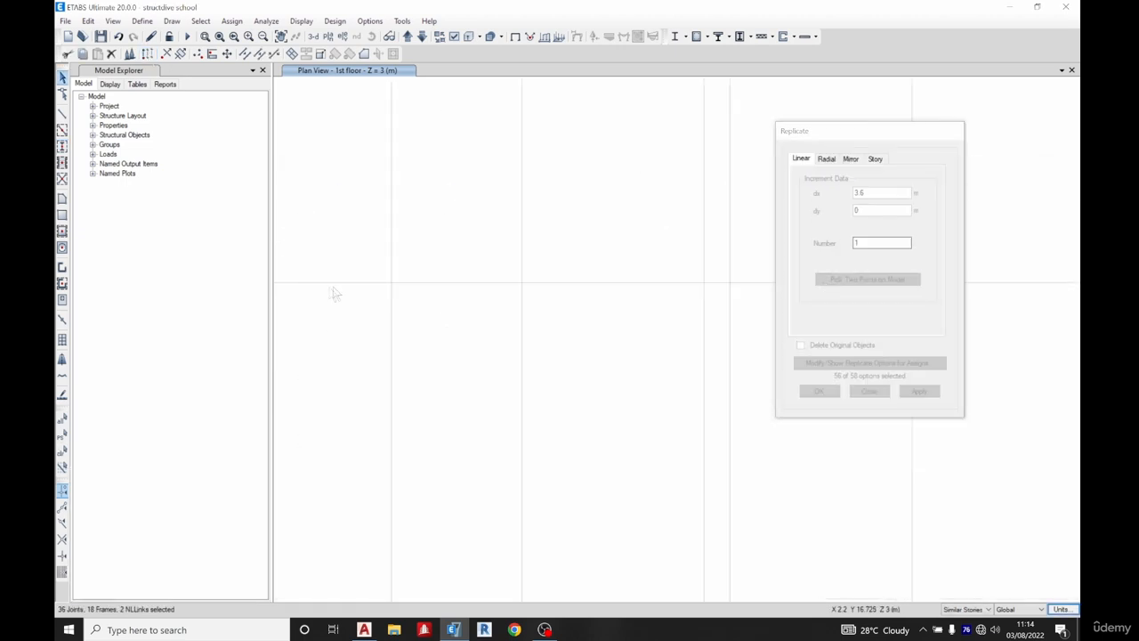
click(391, 283)
scroll(486, 354, down, 7)
scroll(681, 367, up, 5)
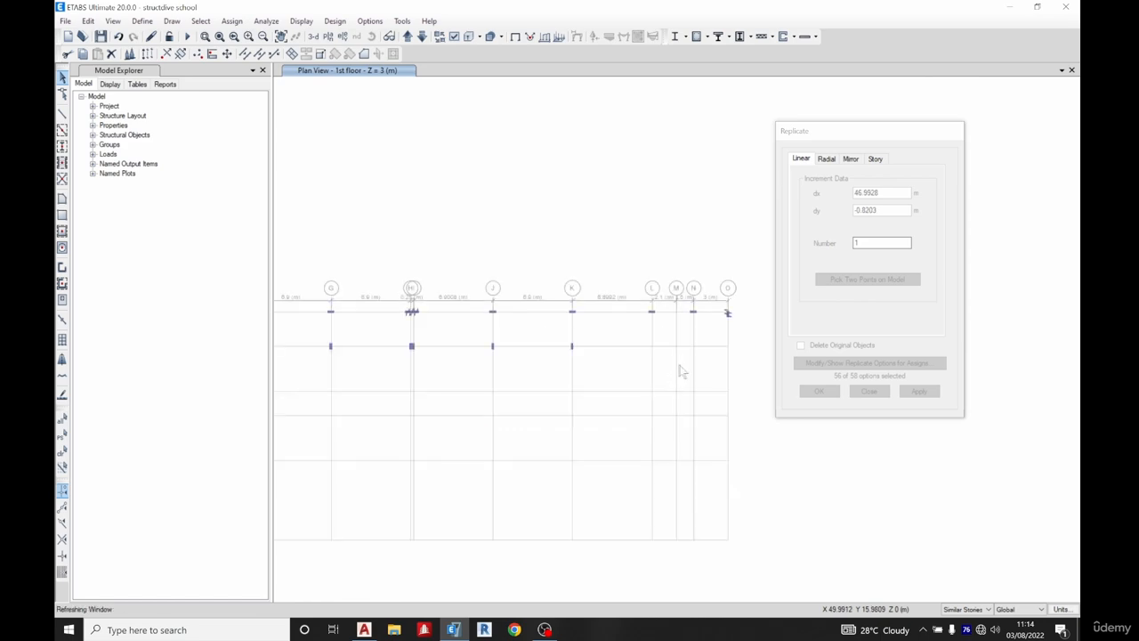
click(599, 318)
click(811, 392)
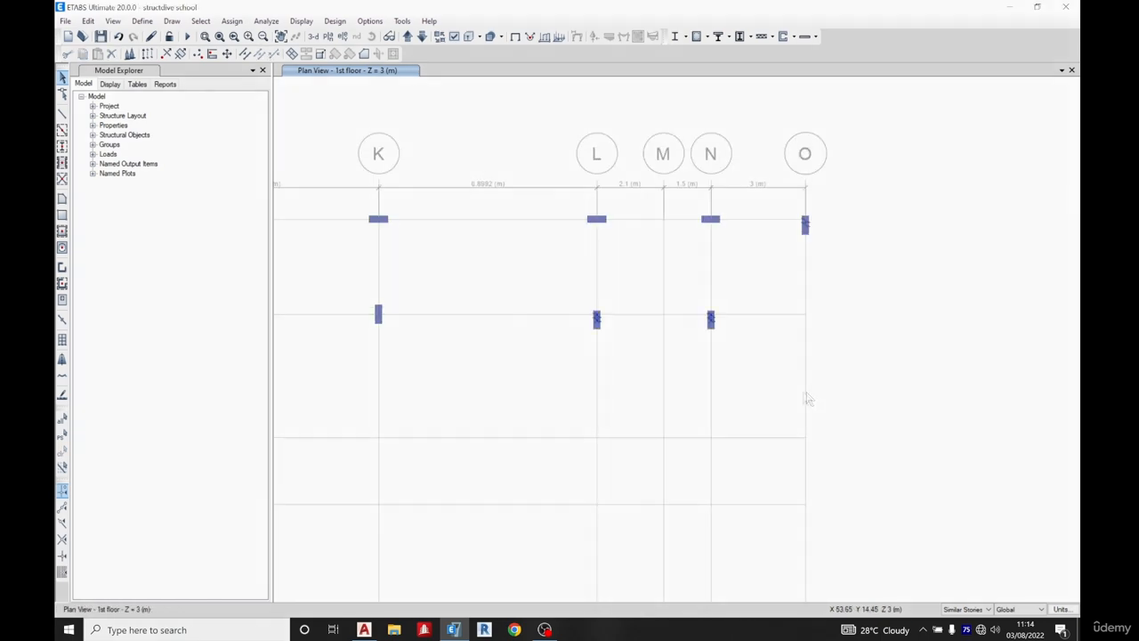
click(364, 629)
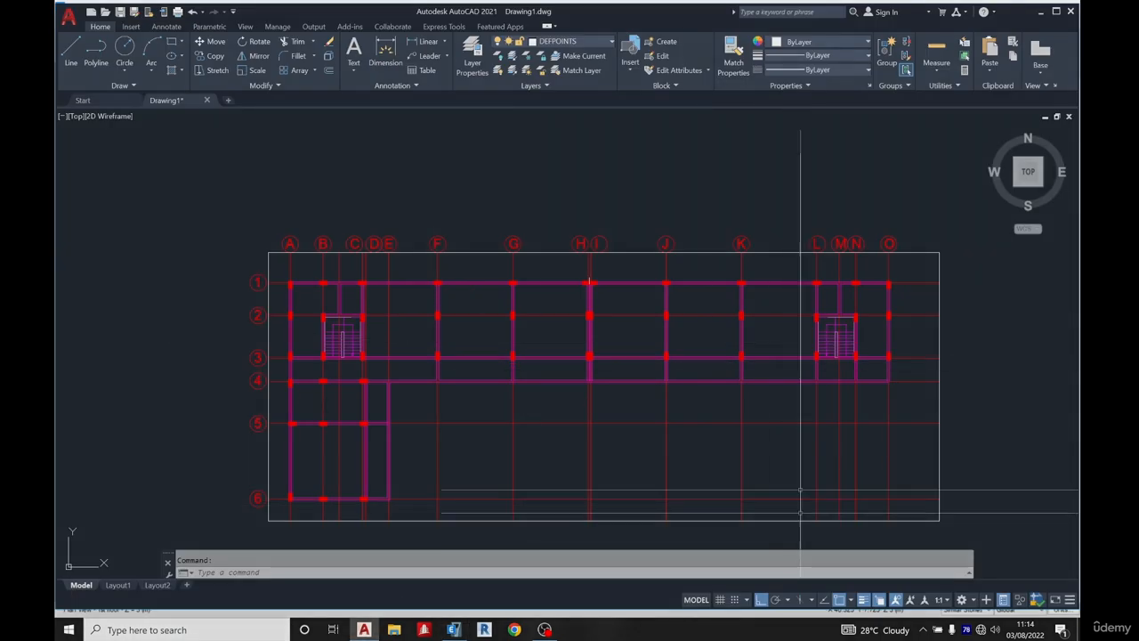
scroll(270, 360, up, 4)
scroll(322, 315, down, 2)
click(455, 628)
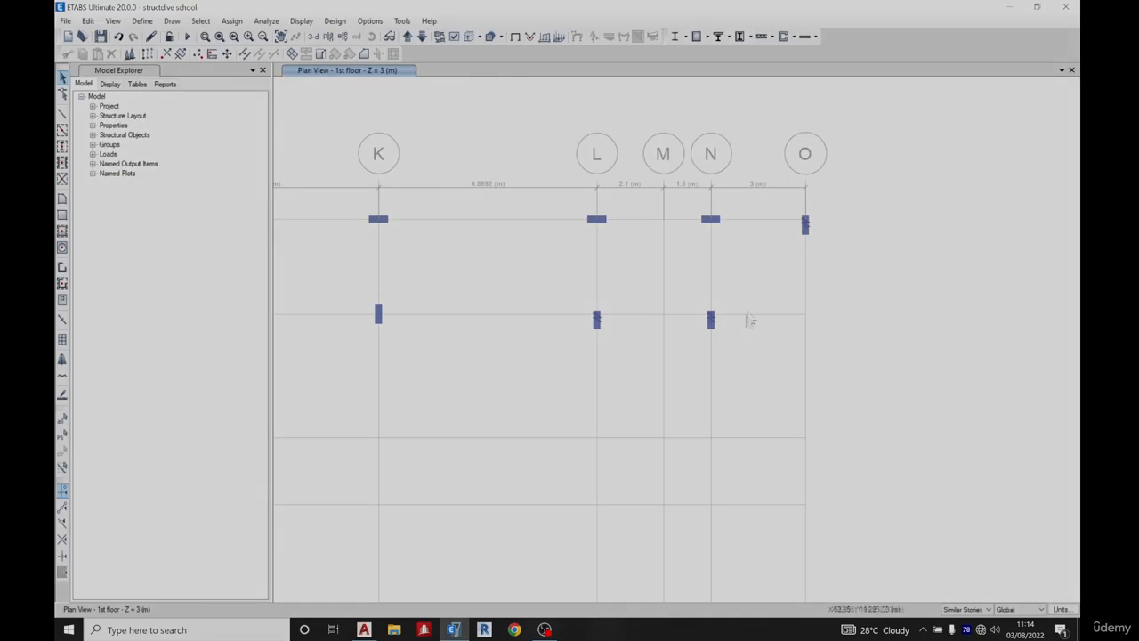
Place a 230x600 column rotated 90° at grid point A3, with its Y plan offset set to 185 mm, checking the AutoCAD plan first
click(61, 150)
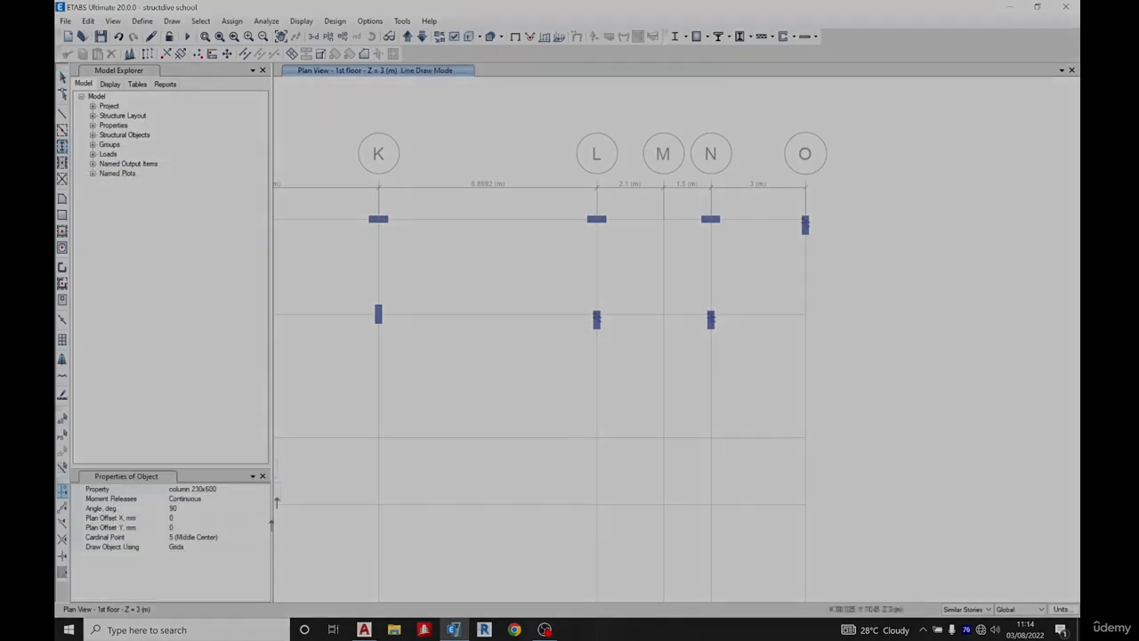
scroll(878, 255, down, 4)
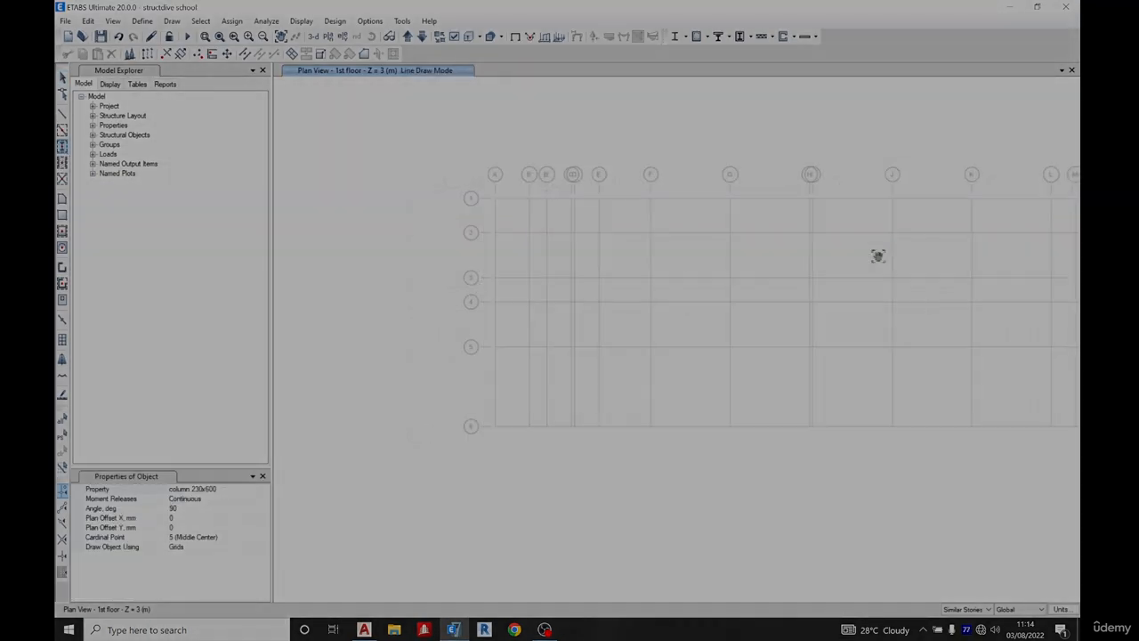
click(364, 629)
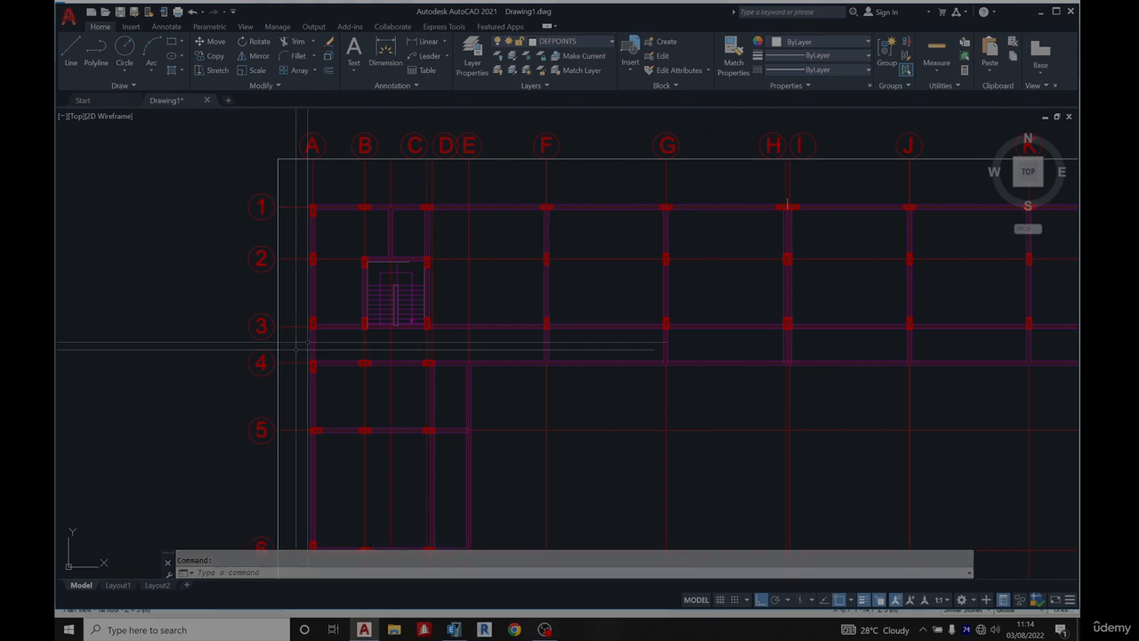
click(454, 629)
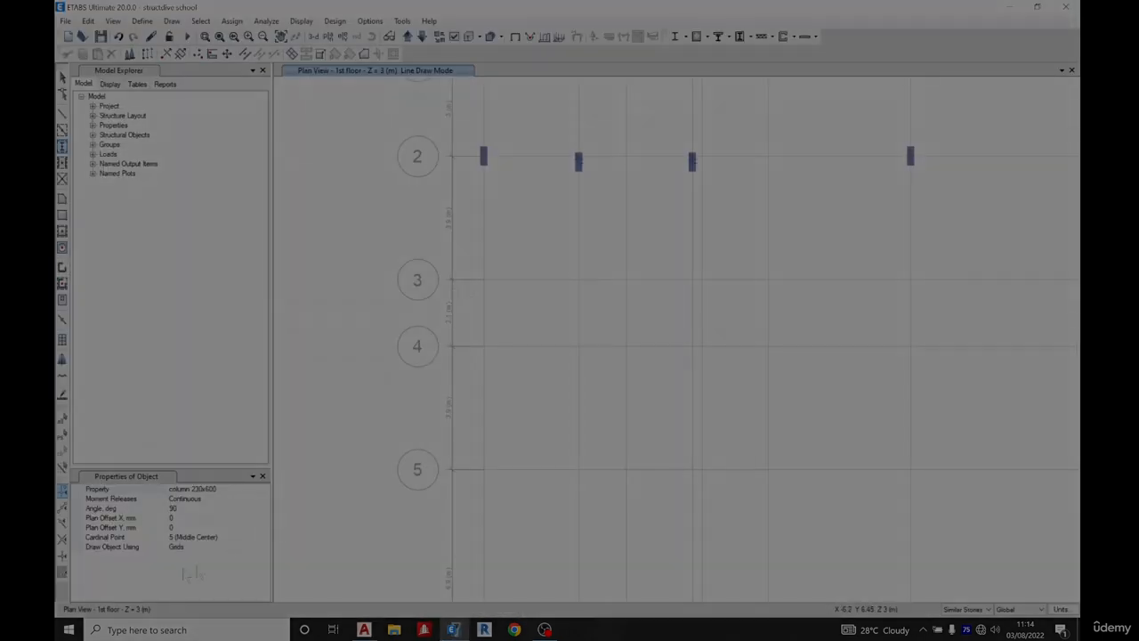
click(178, 527)
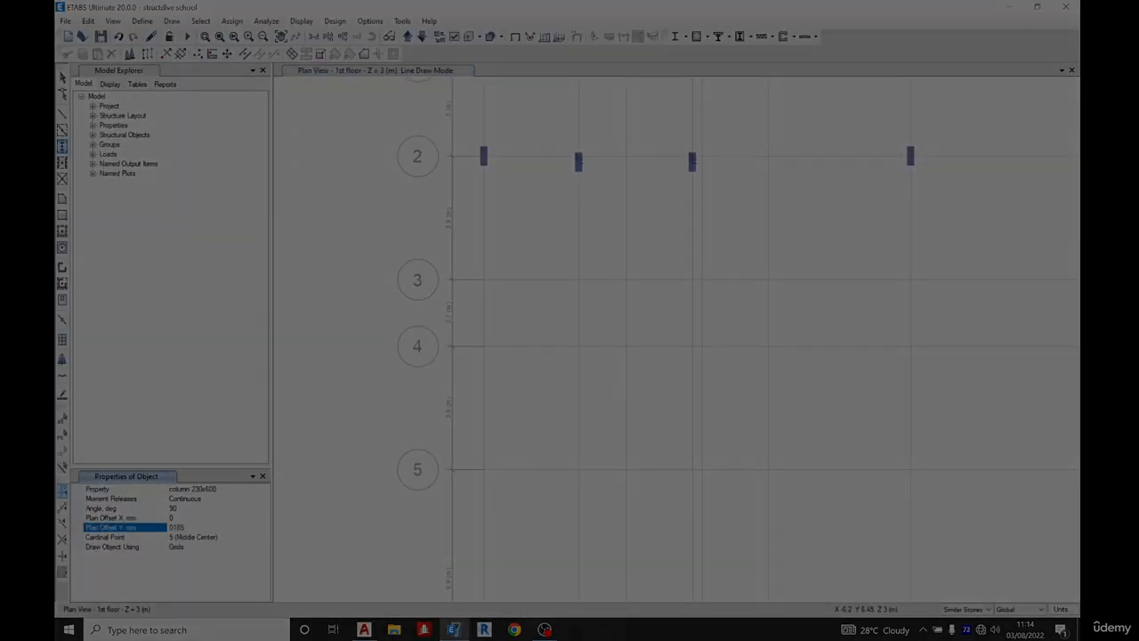
click(194, 519)
scroll(491, 265, up, 4)
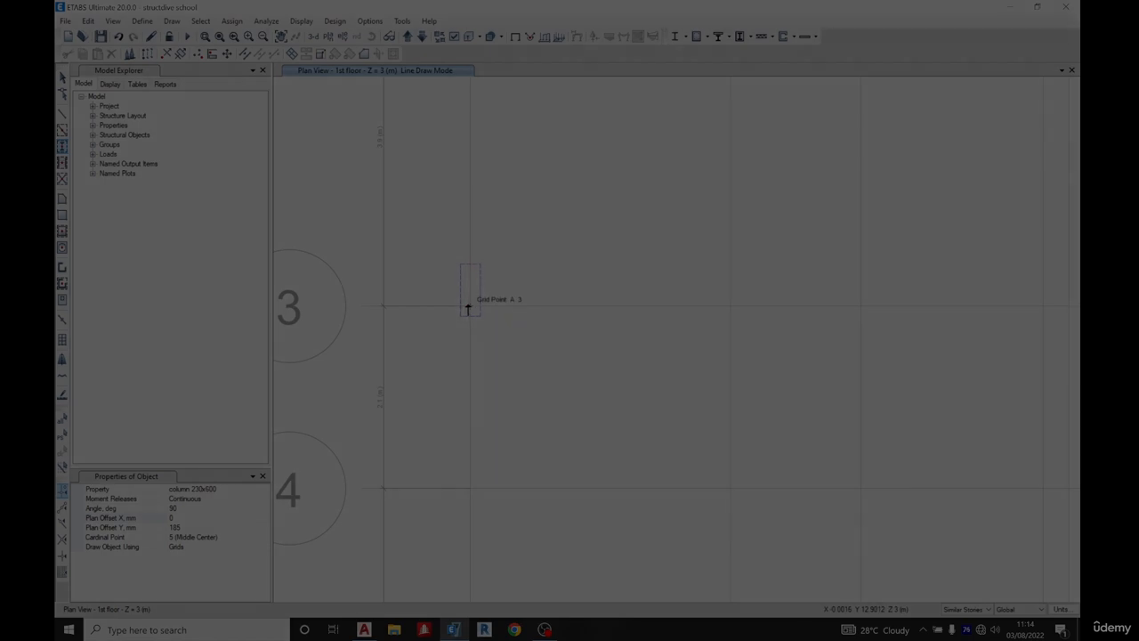
click(467, 308)
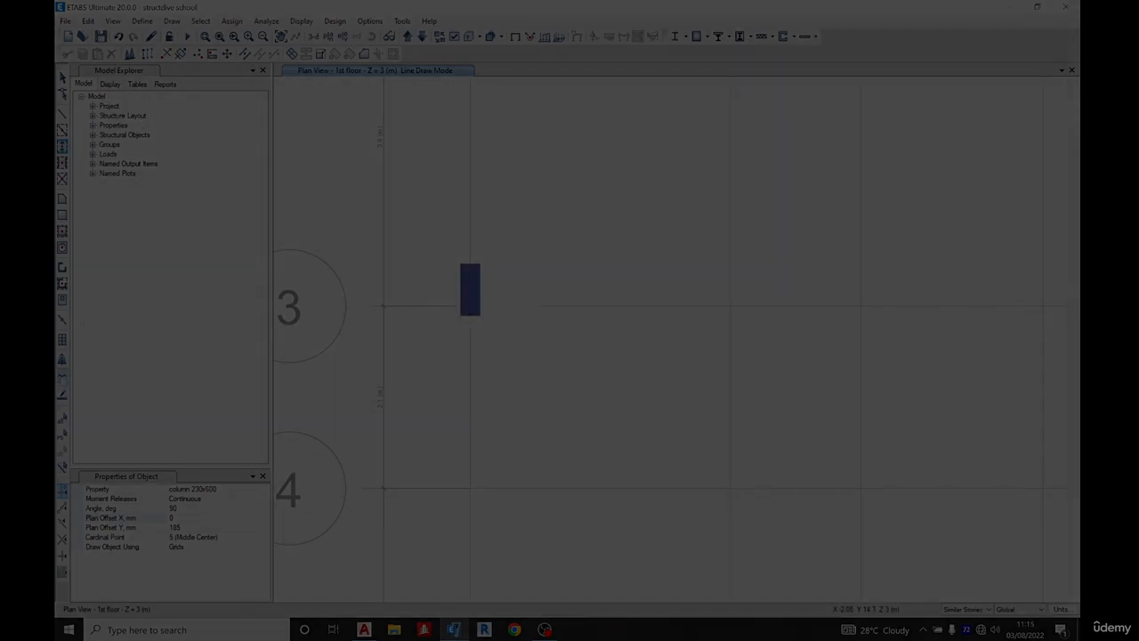